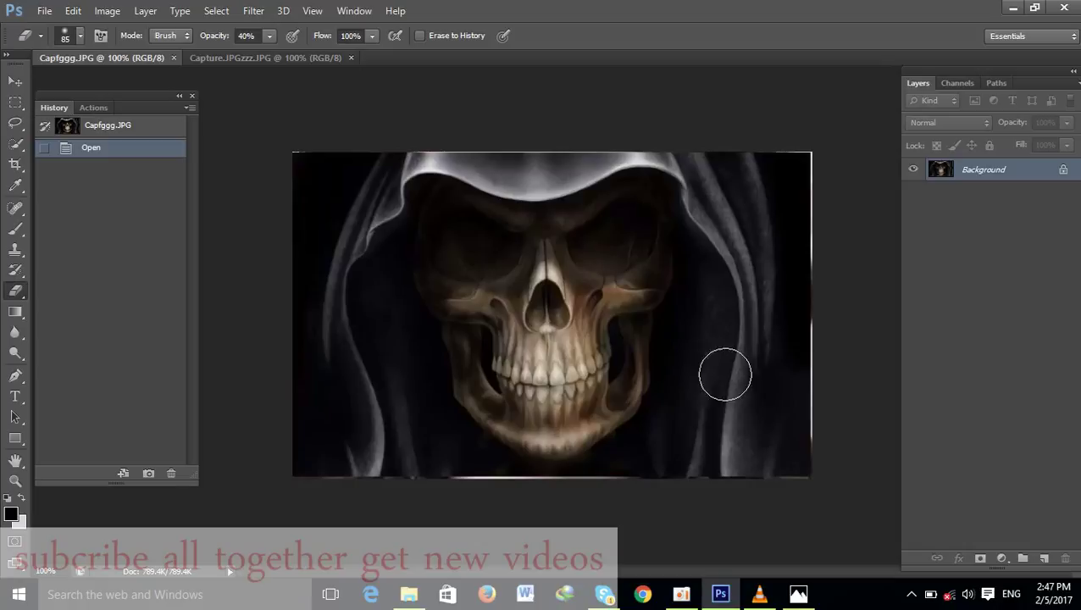
Paste the whole hooded skull image into the man's face photo as Layer 1
left_click(678, 598)
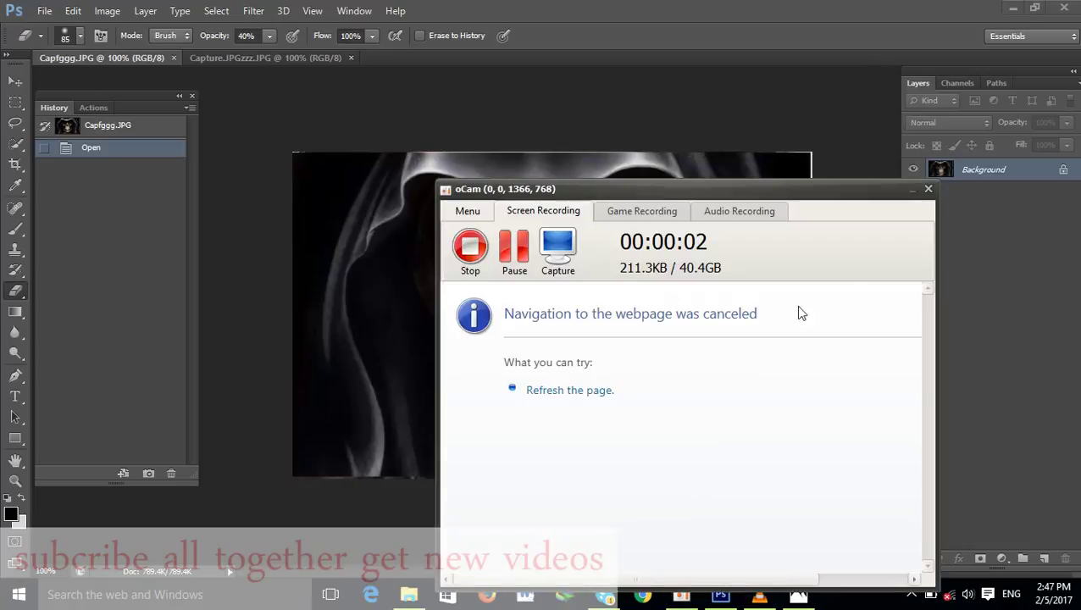
left_click(911, 193)
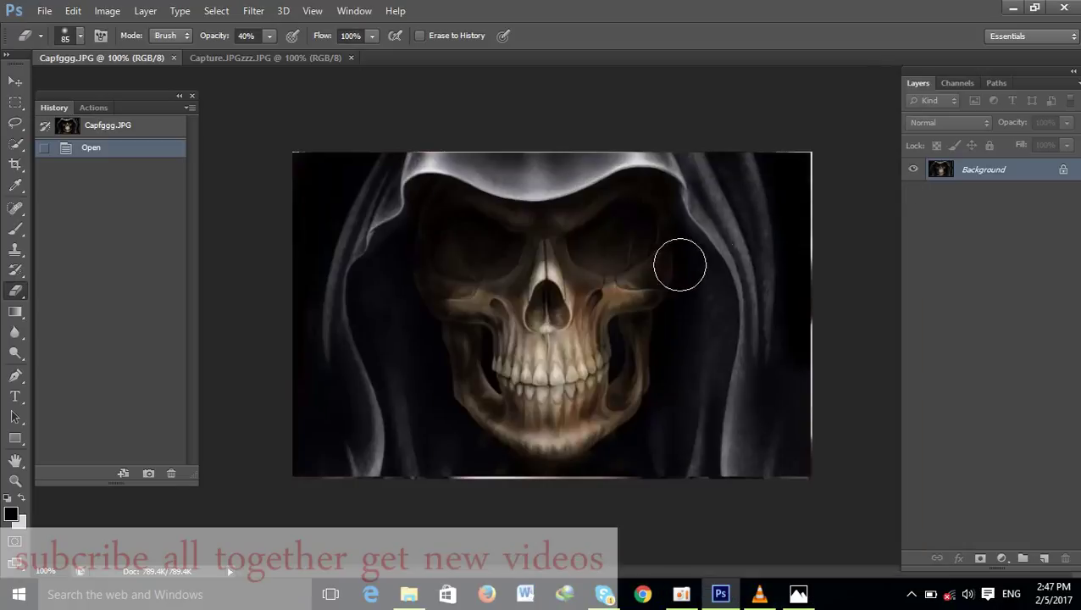
left_click(247, 58)
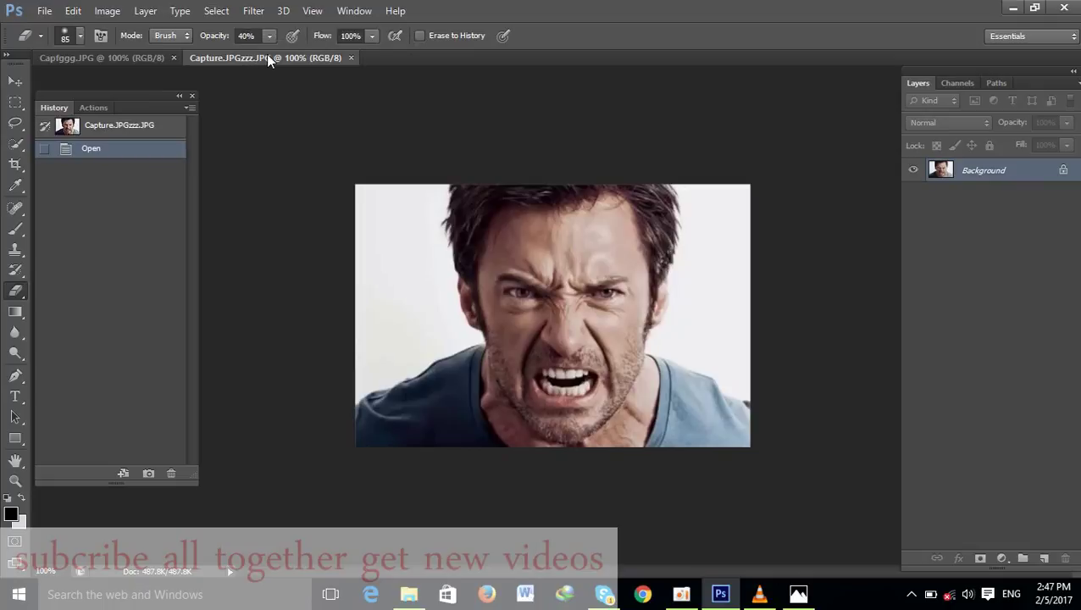
left_click(142, 59)
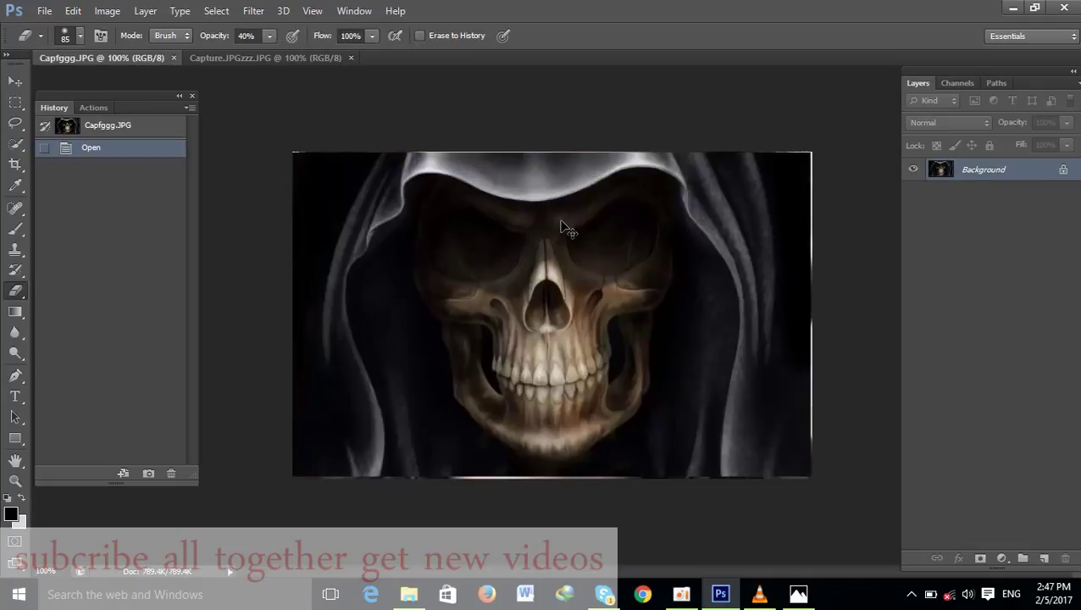
key("ctrl+a")
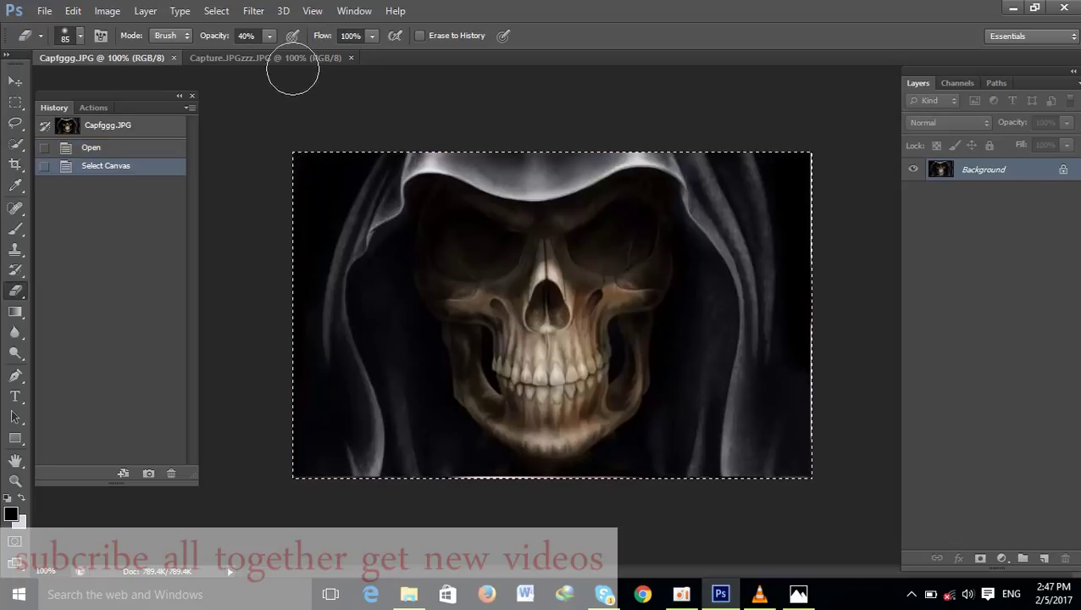
left_click(288, 58)
key("ctrl+v")
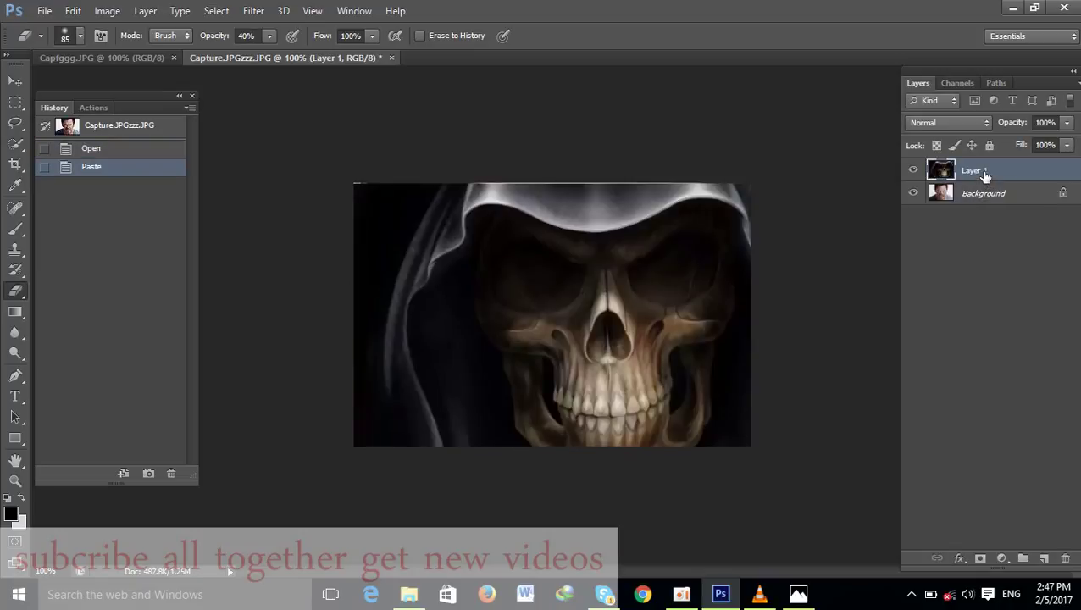
key("ctrl+t")
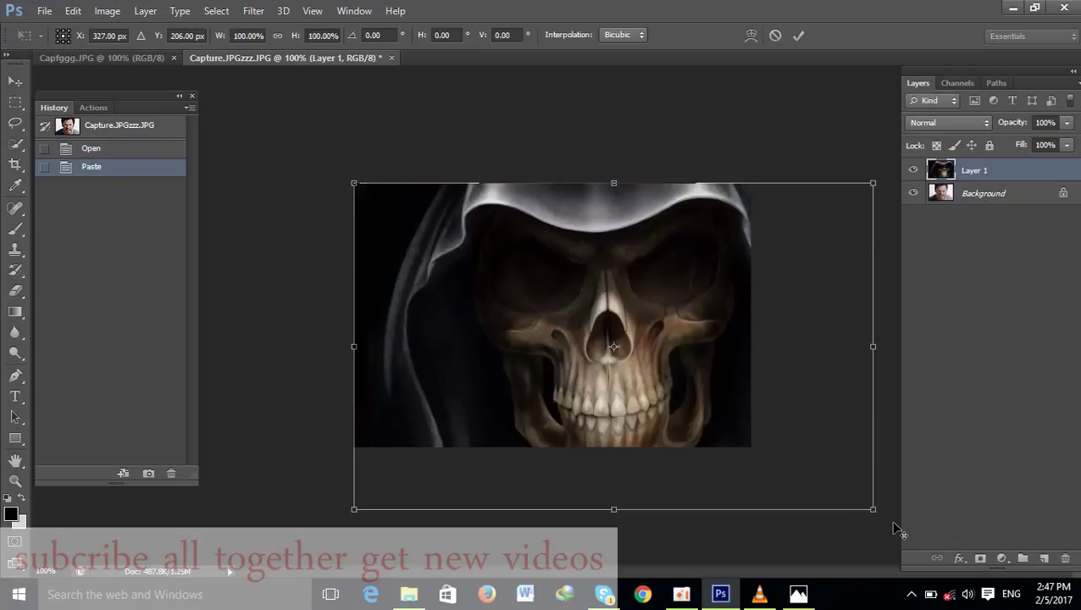
Shrink the skull to about 72%, move it over the face, and lower its fill to 64%
left_click_drag(876, 508, 799, 462)
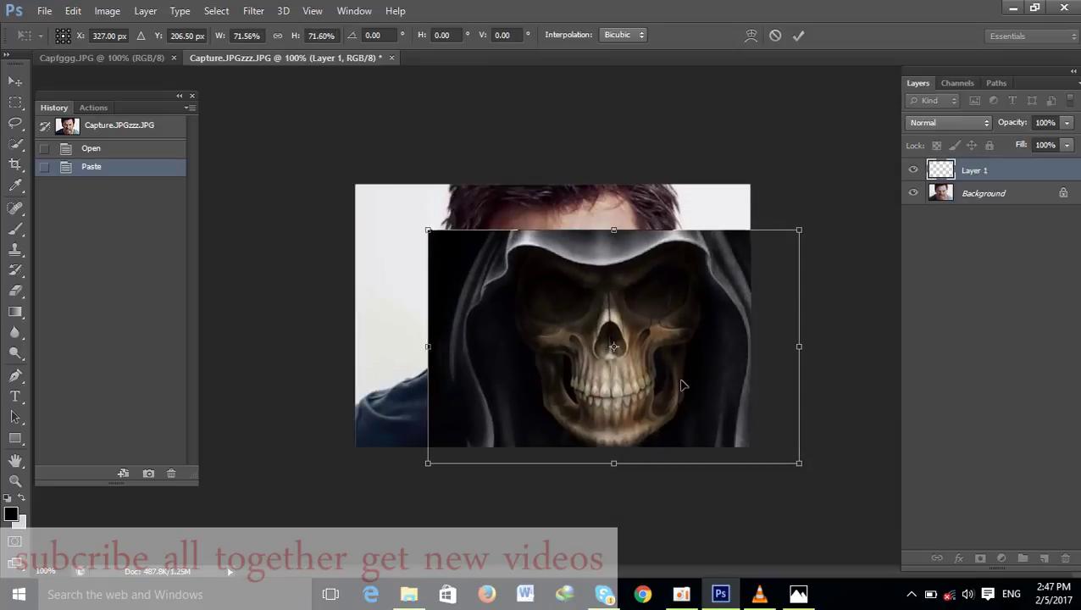
mouse_move(677, 383)
left_mouse_down()
mouse_move(604, 375)
mouse_move(627, 364)
mouse_move(635, 380)
left_mouse_up()
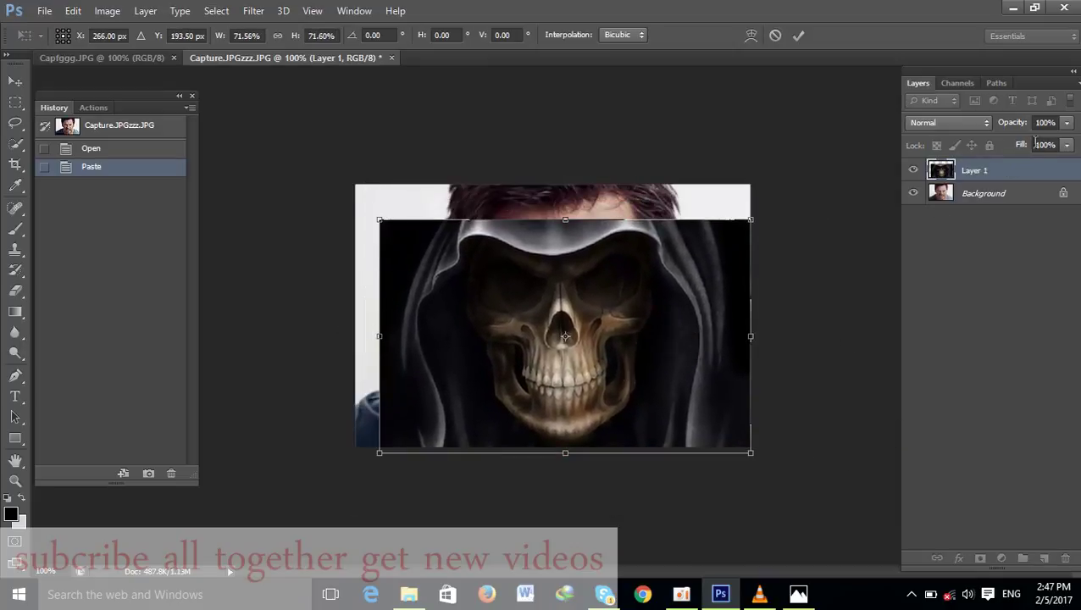
left_click(1068, 146)
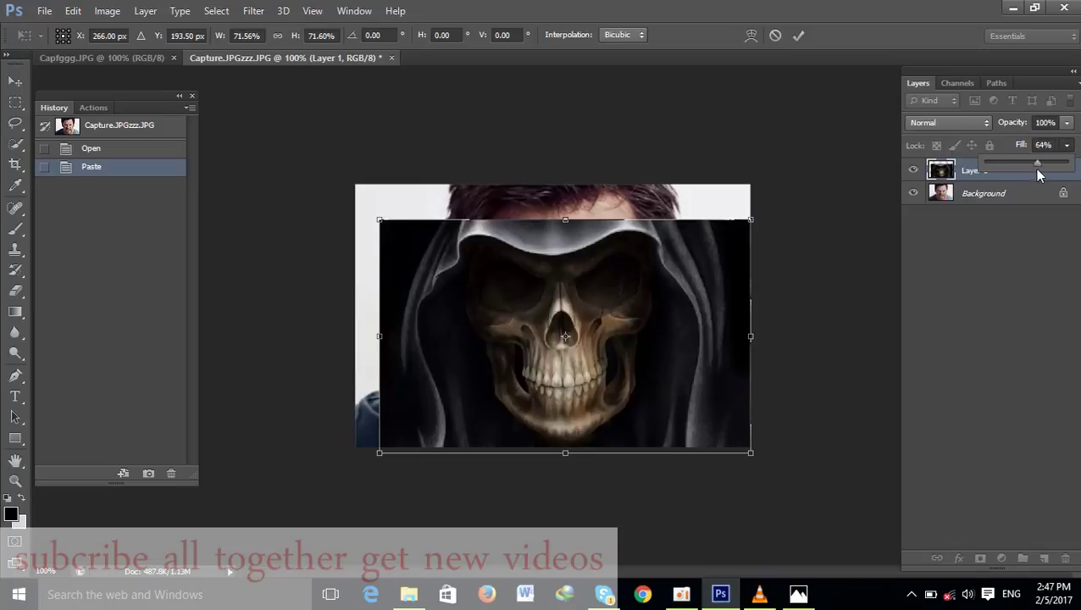
left_click_drag(1014, 173, 1037, 180)
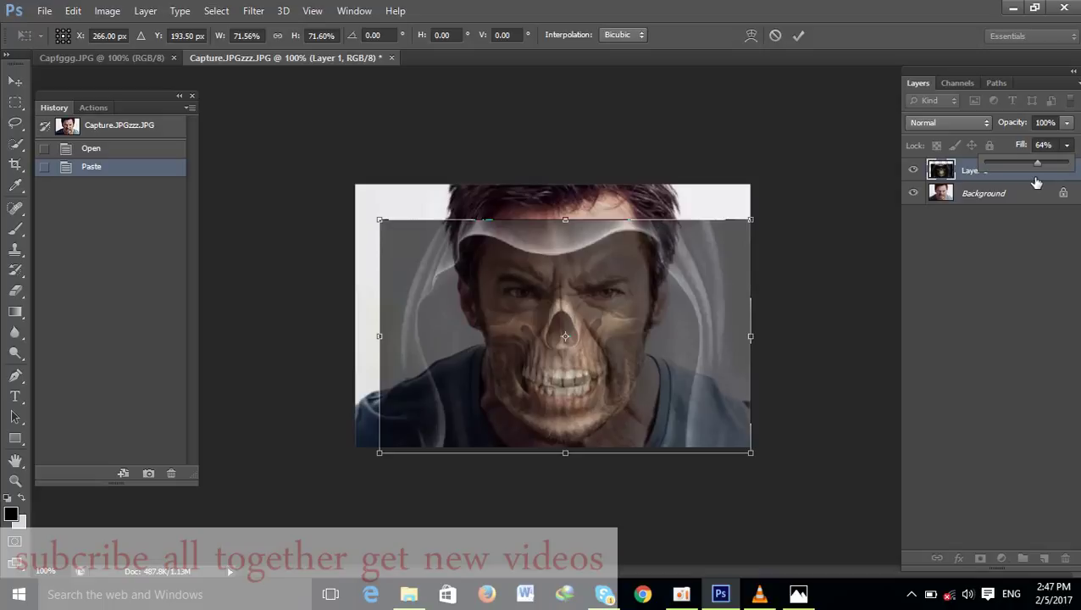
Stretch the skull taller and wider to cover the forehead, then commit the transform
left_click_drag(572, 215, 564, 175)
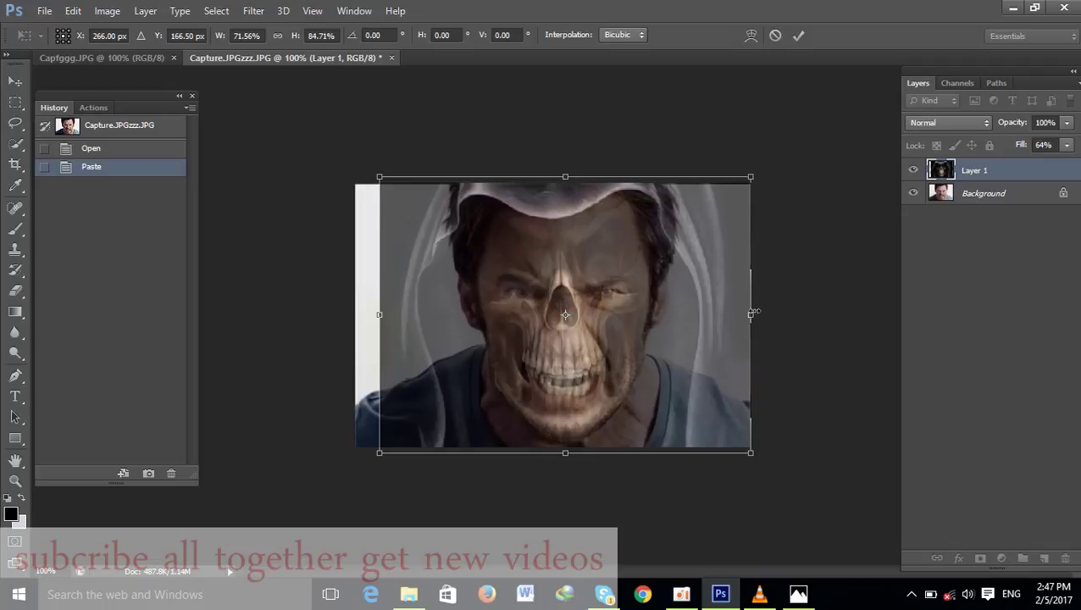
left_click_drag(751, 314, 764, 314)
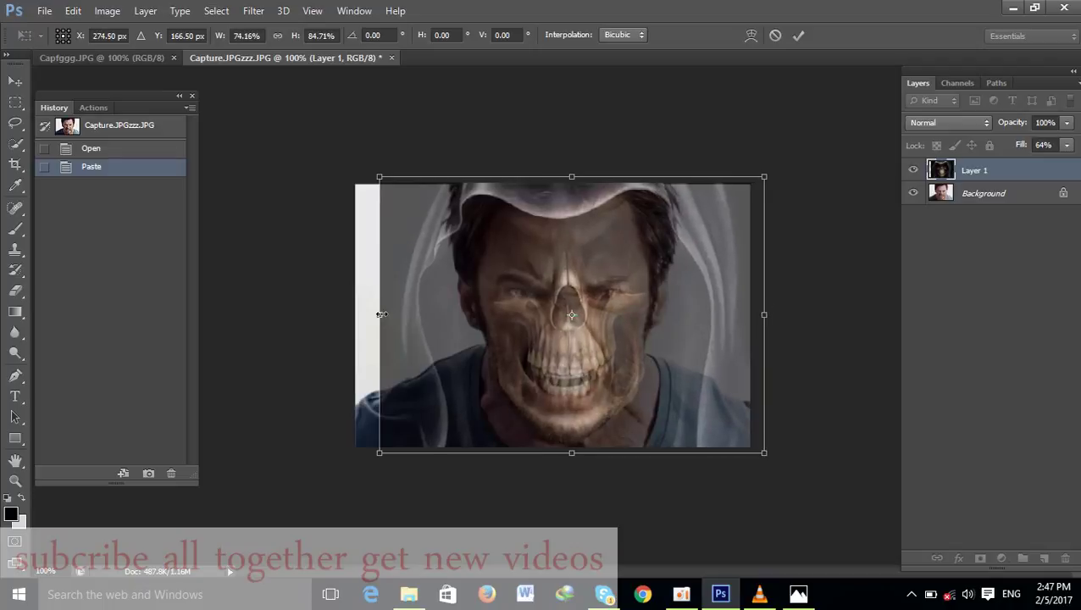
left_click_drag(381, 314, 368, 311)
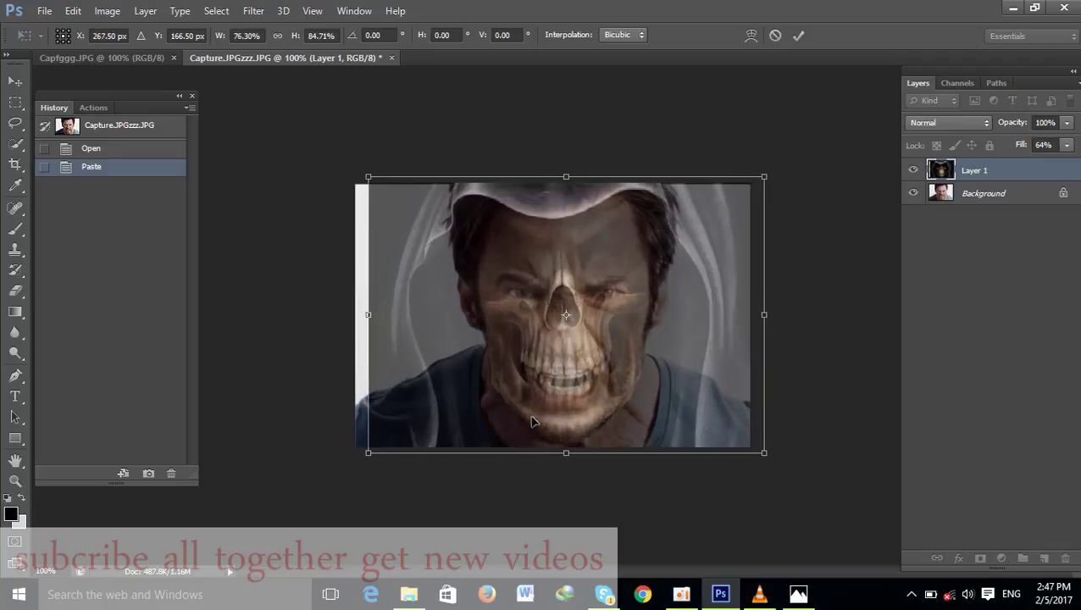
key("Return")
key("e")
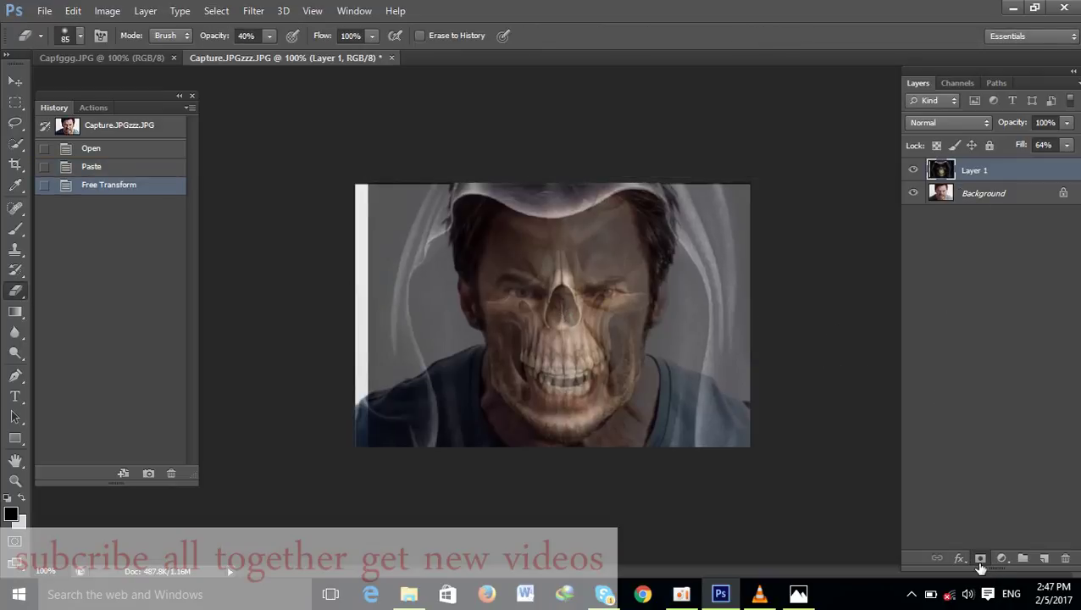
Add a layer mask to the skull layer, restore fill to 100%, and fade its top edge
left_click(980, 560)
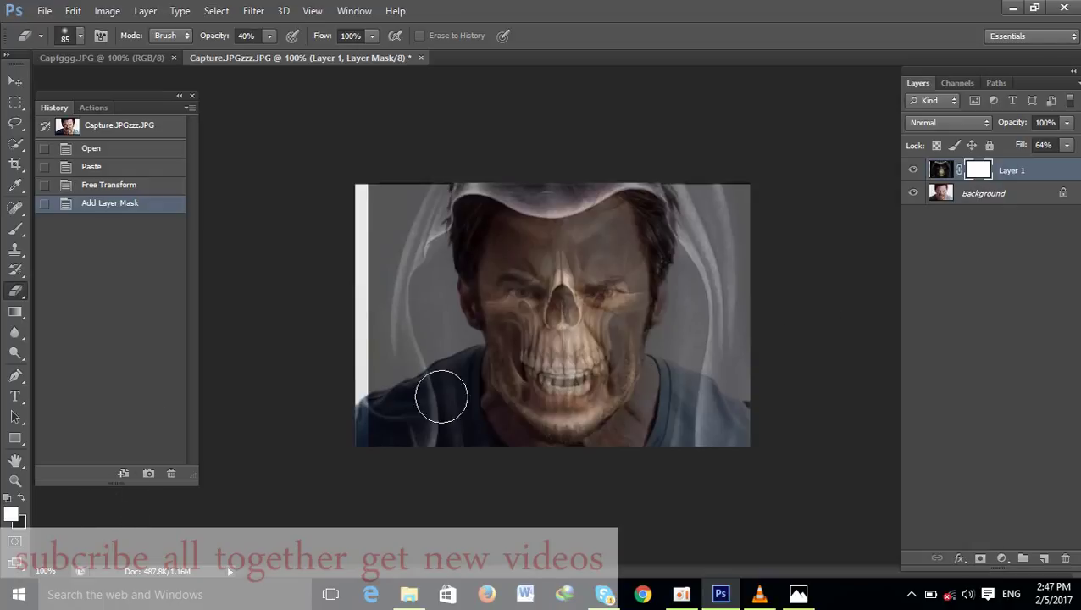
left_click(1067, 147)
left_click_drag(1059, 170, 1077, 166)
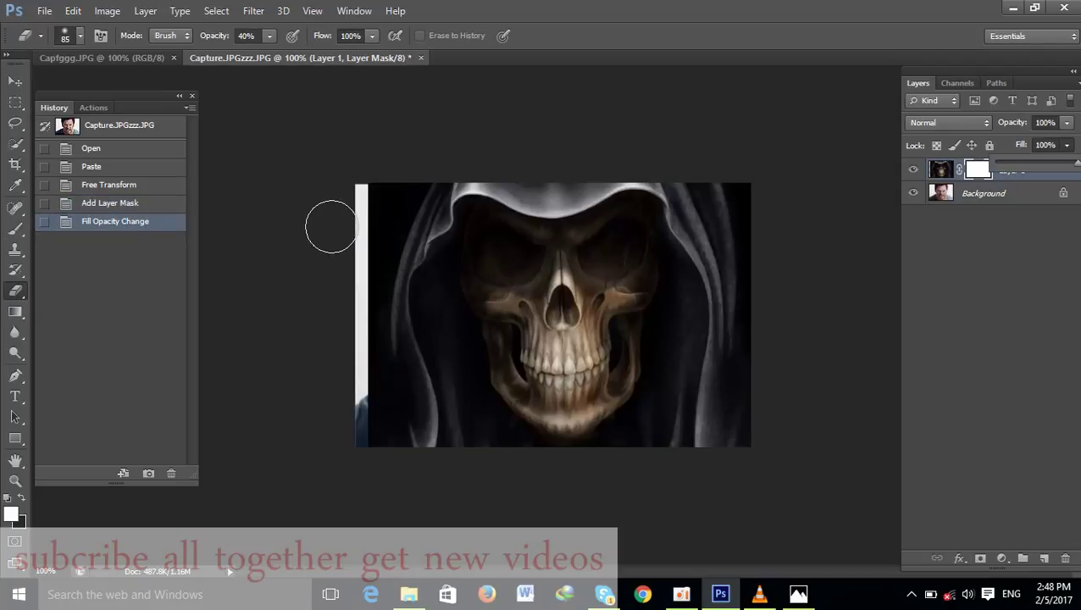
mouse_move(352, 193)
left_mouse_down()
mouse_move(561, 192)
mouse_move(514, 193)
left_mouse_up()
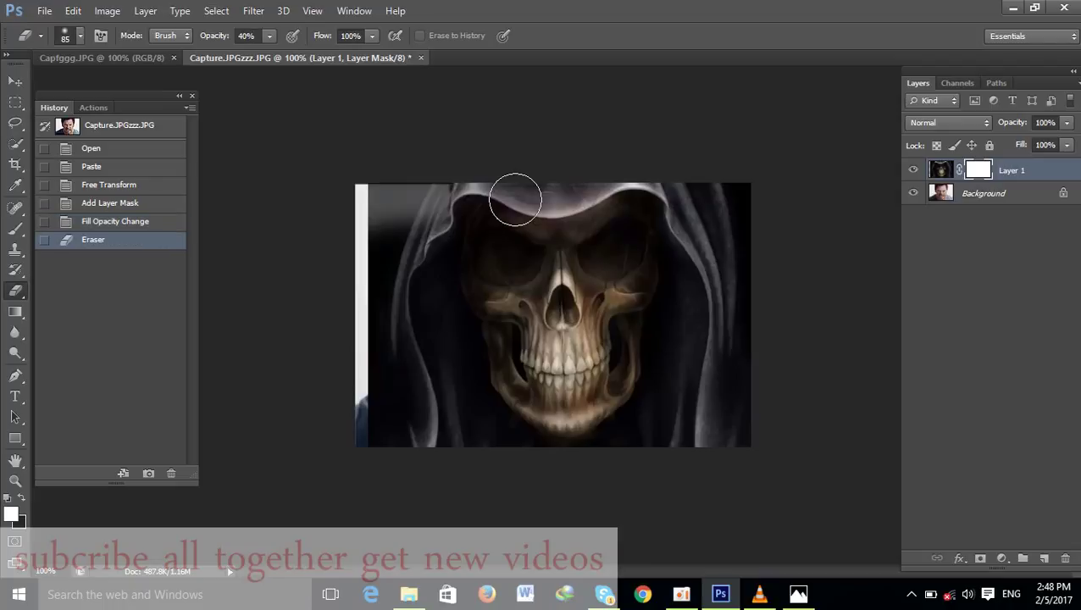
Set the eraser to 10% strength and a hard round tip, erasing the skull's nose
key("1")
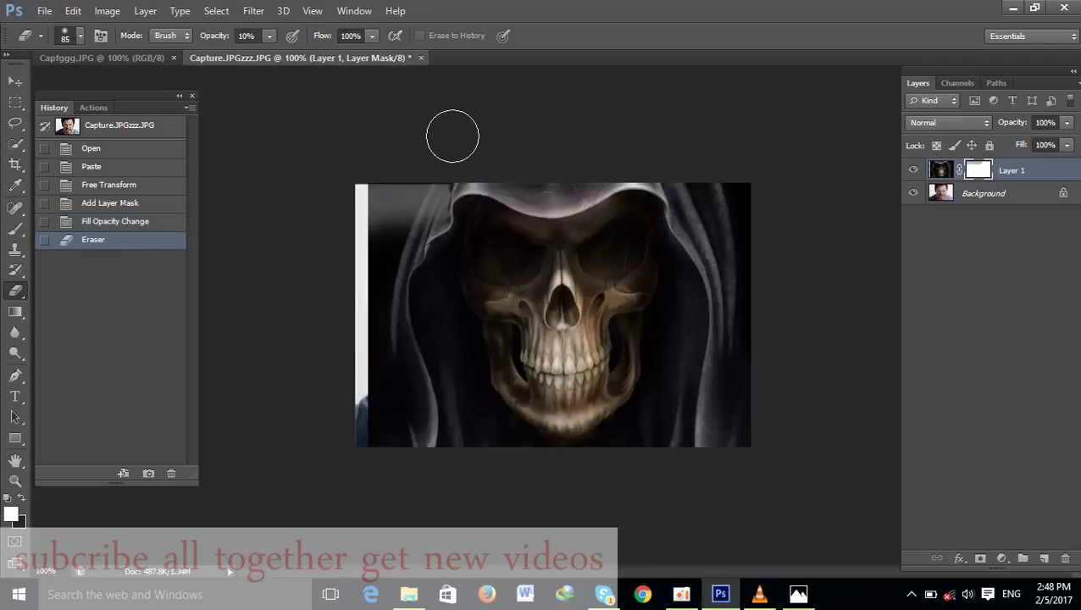
right_click(346, 196)
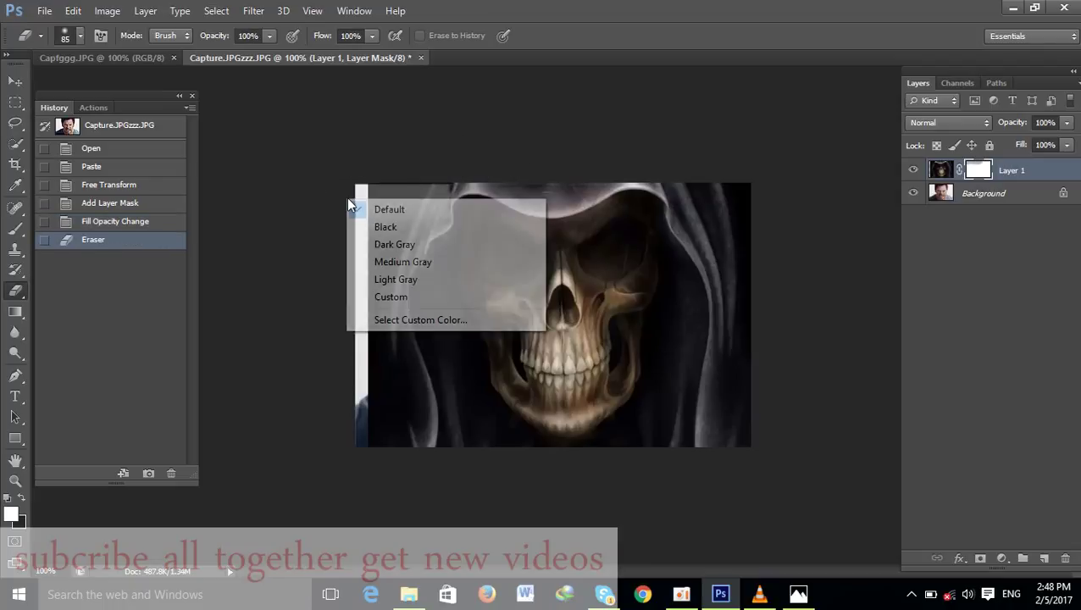
left_click(572, 289)
left_click(573, 289)
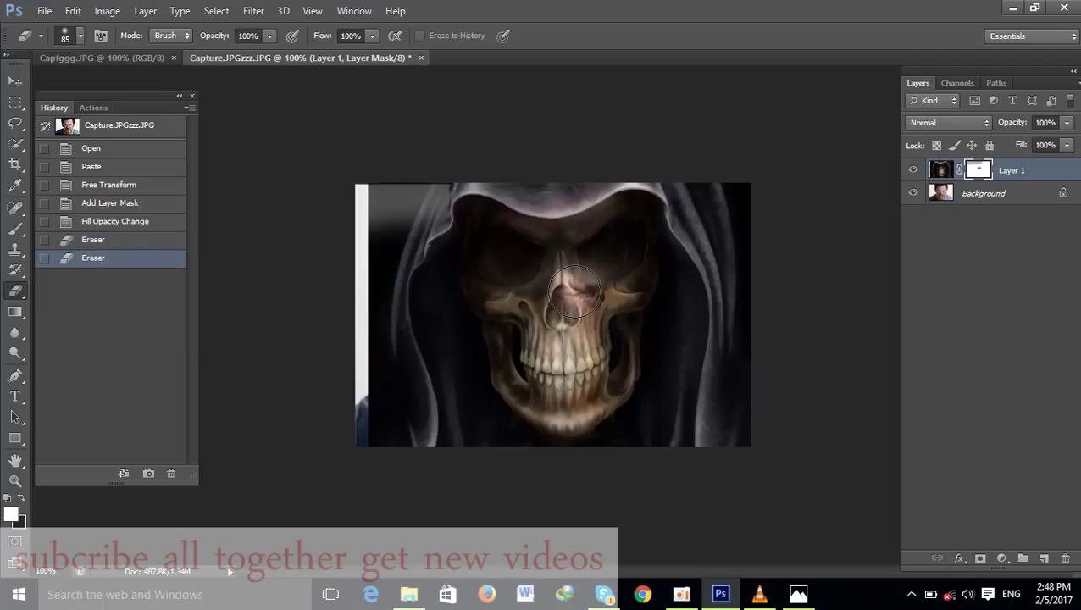
right_click(573, 288)
left_click(629, 402)
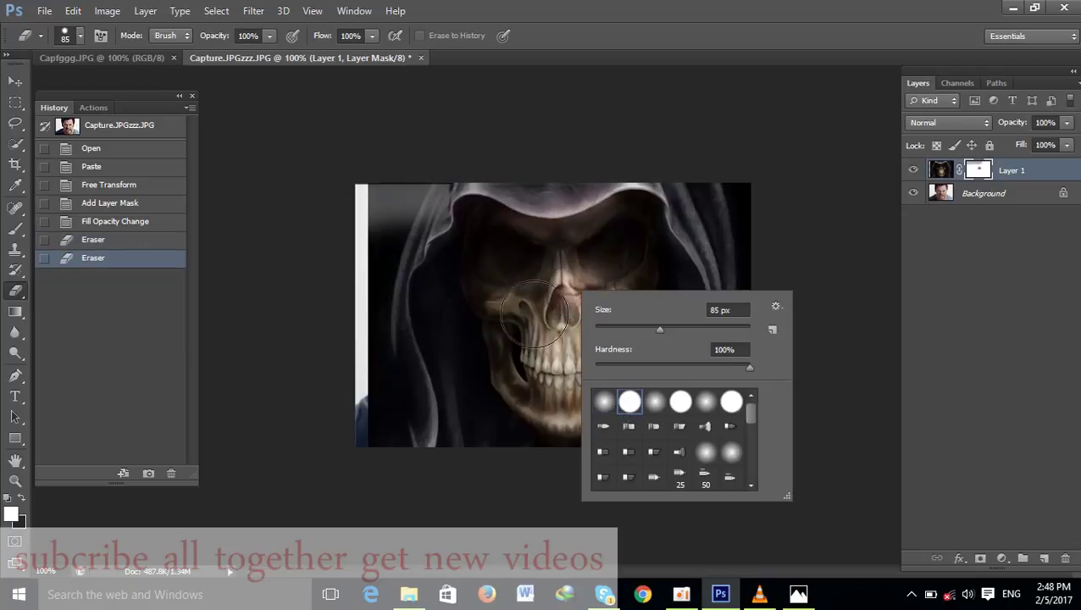
Erase the remaining hood across the top, chin and left edge to reveal the face
left_click(470, 224)
mouse_move(374, 241)
left_mouse_down()
mouse_move(718, 161)
mouse_move(652, 412)
mouse_move(380, 349)
mouse_move(593, 407)
left_mouse_up()
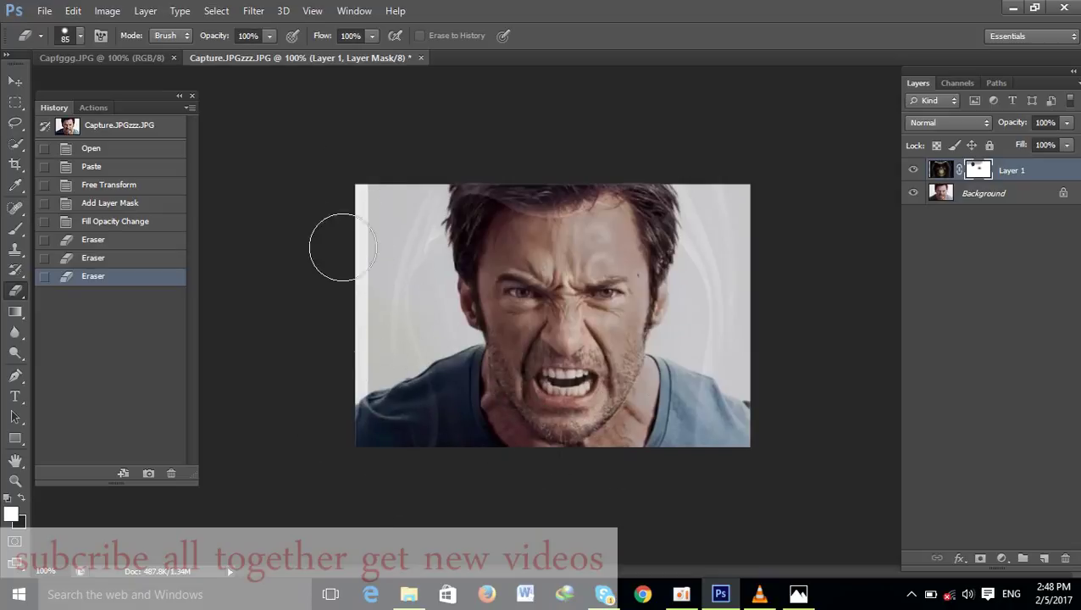
left_click_drag(593, 407, 379, 362)
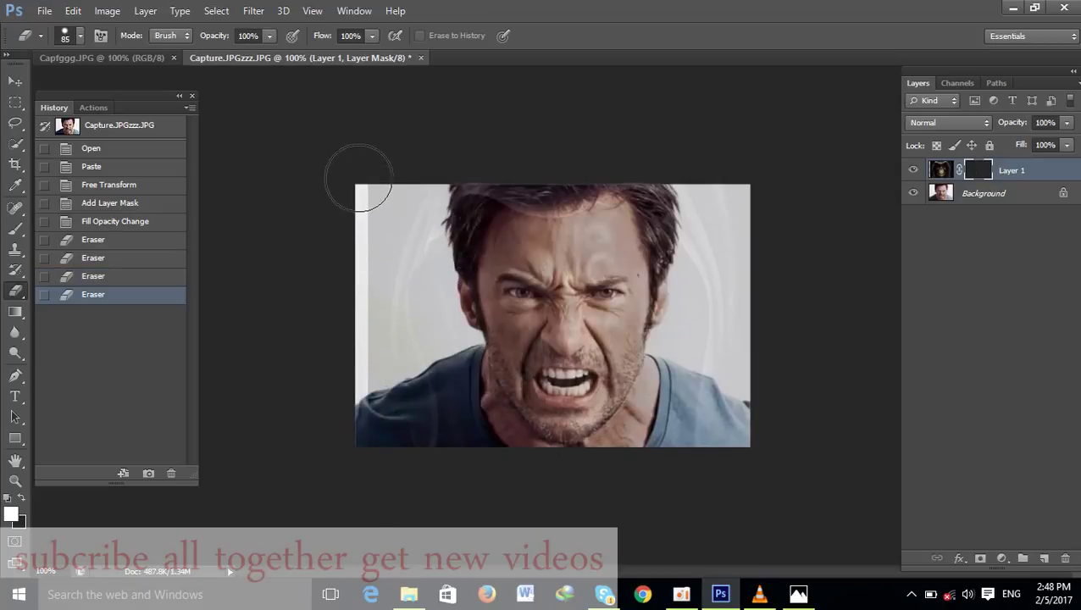
left_click_drag(357, 185, 353, 188)
mouse_move(345, 412)
left_mouse_down()
mouse_move(350, 220)
mouse_move(591, 224)
left_mouse_up()
left_click_drag(422, 200, 620, 177)
Use the Brush on the mask to dab across the top of the face and hair
right_click(15, 229)
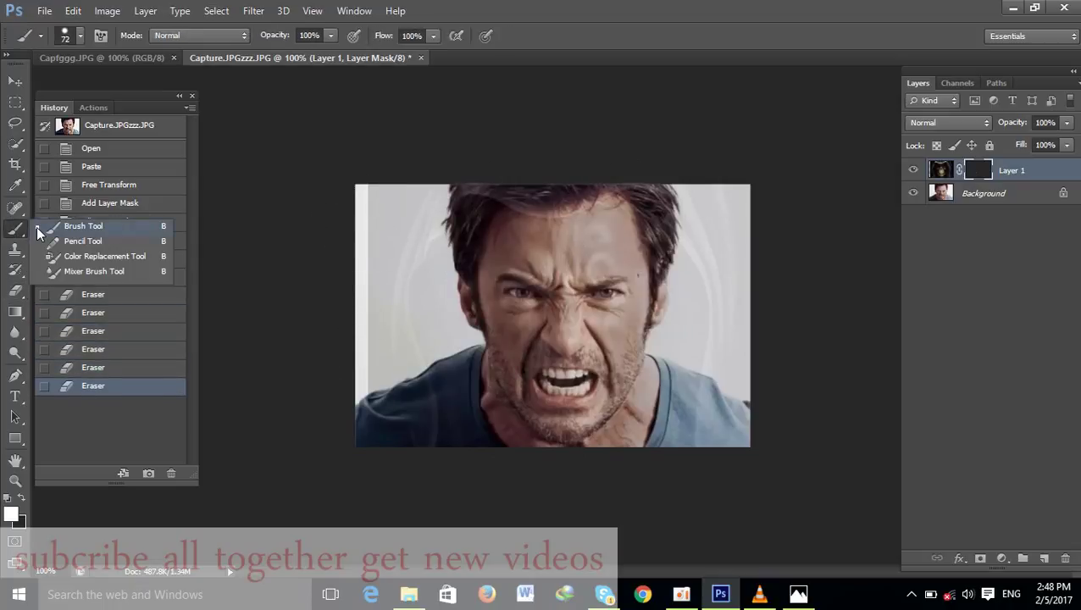
left_click(51, 223)
mouse_move(479, 217)
left_mouse_down()
mouse_move(398, 205)
mouse_move(634, 207)
left_mouse_up()
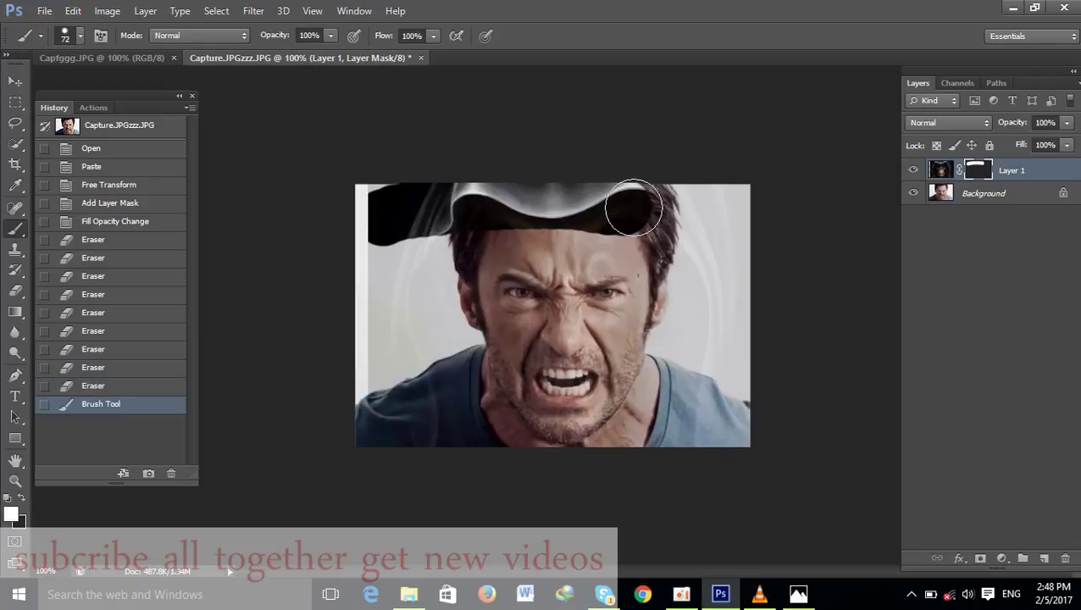
key("ctrl+z")
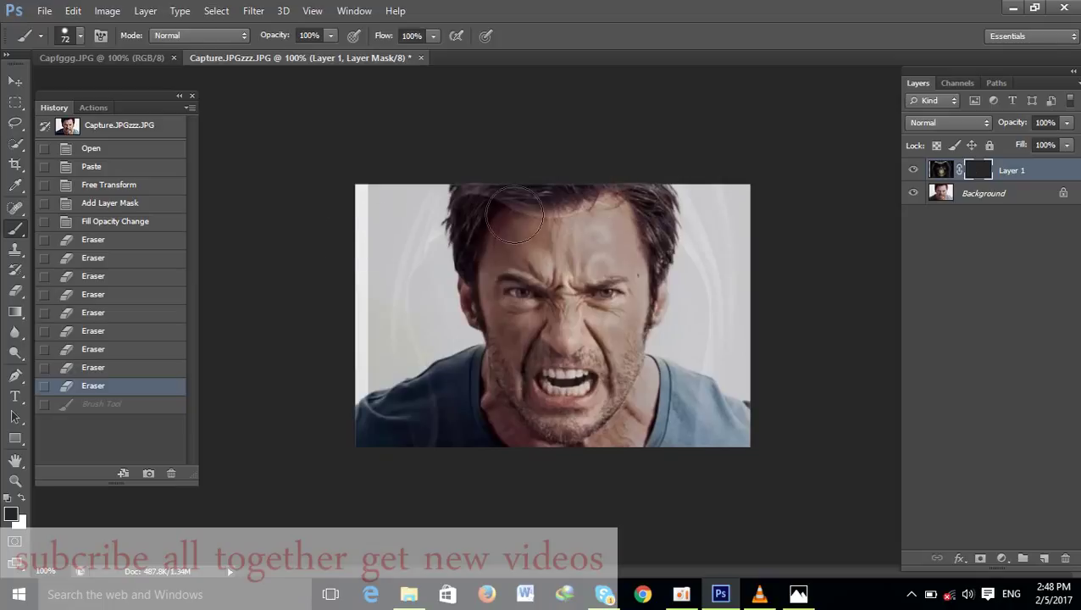
left_click(513, 211)
left_click(622, 217)
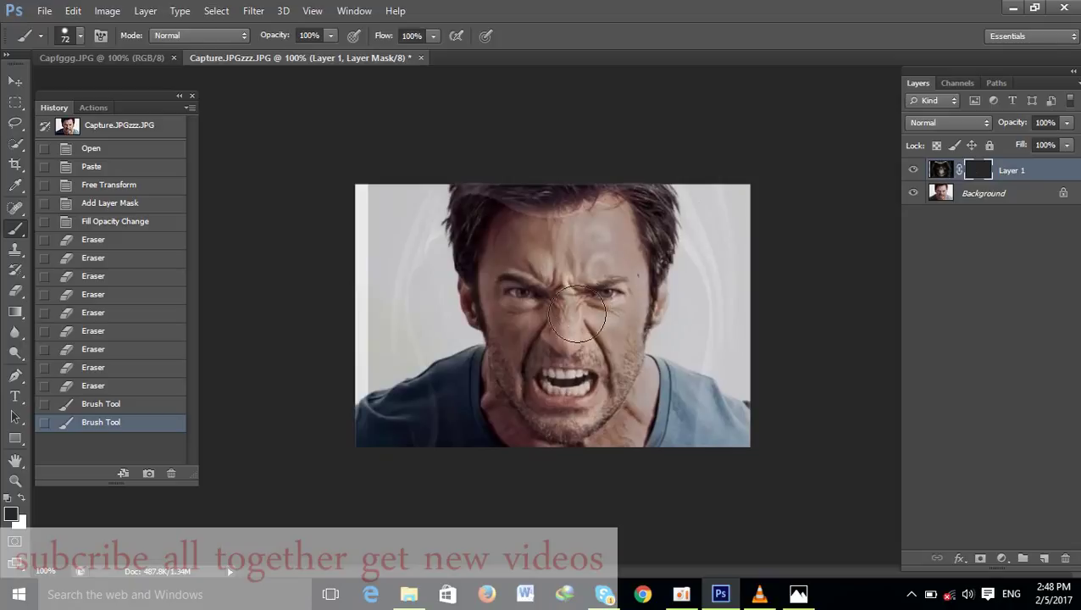
Paint white on the mask over the face, then switch to a soft round brush tip
left_click_drag(593, 318, 576, 348)
key("x")
left_click_drag(560, 297, 562, 326)
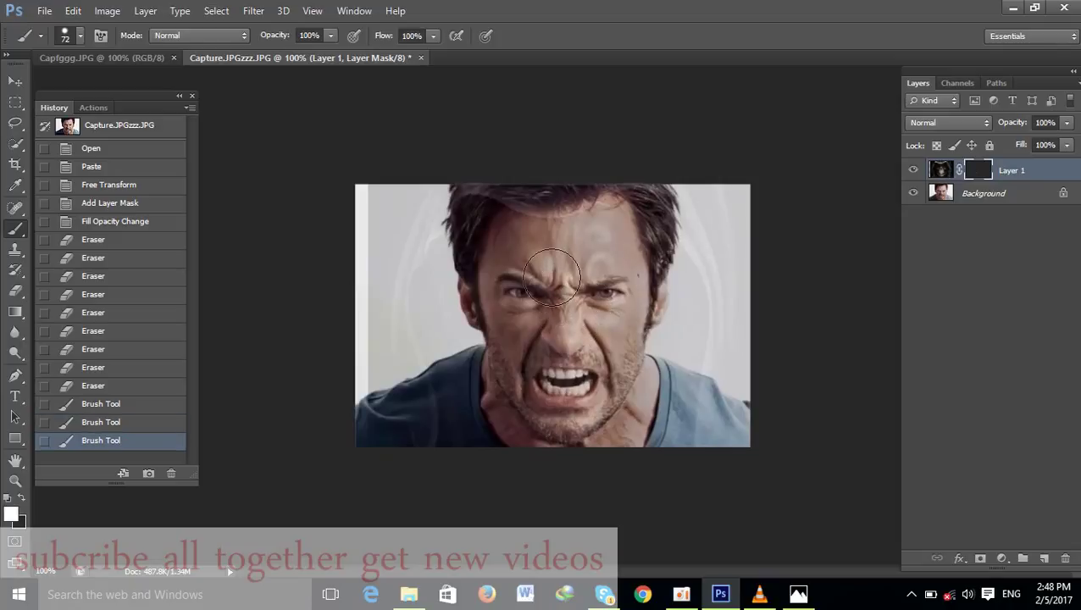
key("ctrl+z")
right_click(589, 313)
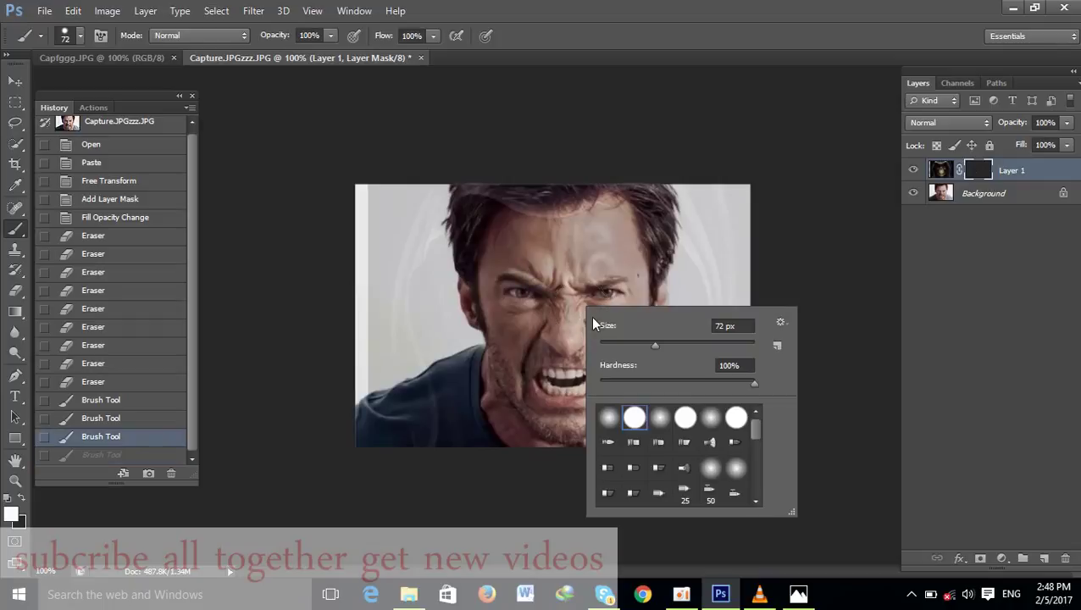
left_click(610, 417)
Reveal the skull's nose and jaw over the man's nose and right cheek
mouse_move(531, 338)
left_mouse_down()
mouse_move(591, 392)
mouse_move(524, 363)
mouse_move(571, 410)
mouse_move(605, 365)
left_mouse_up()
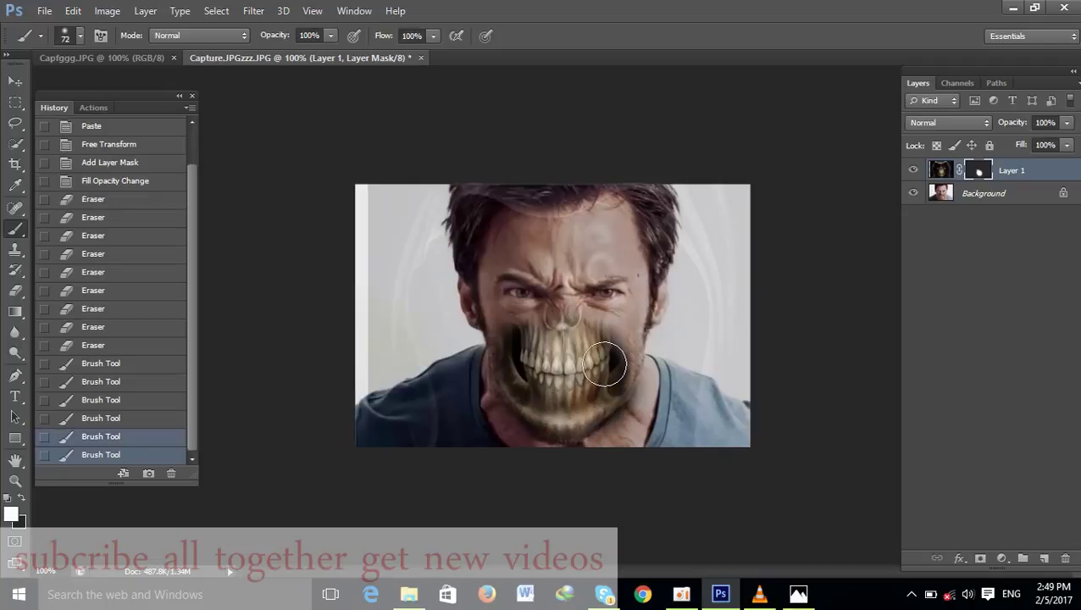
mouse_move(604, 364)
left_mouse_down()
mouse_move(629, 339)
mouse_move(587, 356)
left_mouse_up()
mouse_move(525, 372)
left_mouse_down()
mouse_move(501, 337)
mouse_move(564, 313)
mouse_move(565, 284)
left_mouse_up()
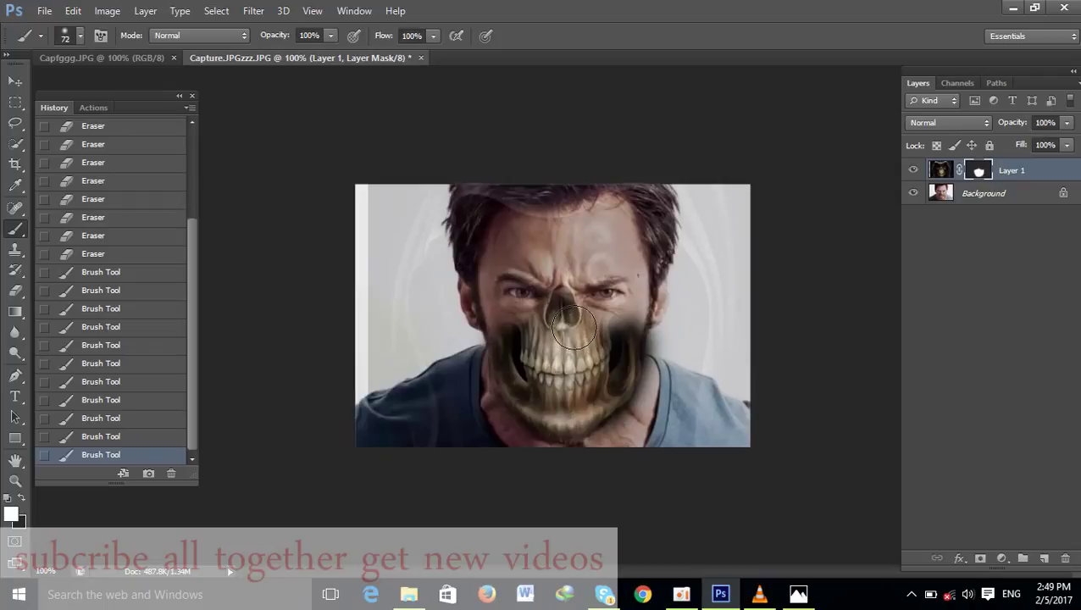
mouse_move(583, 290)
left_mouse_down()
mouse_move(552, 337)
mouse_move(590, 329)
mouse_move(569, 339)
left_mouse_up()
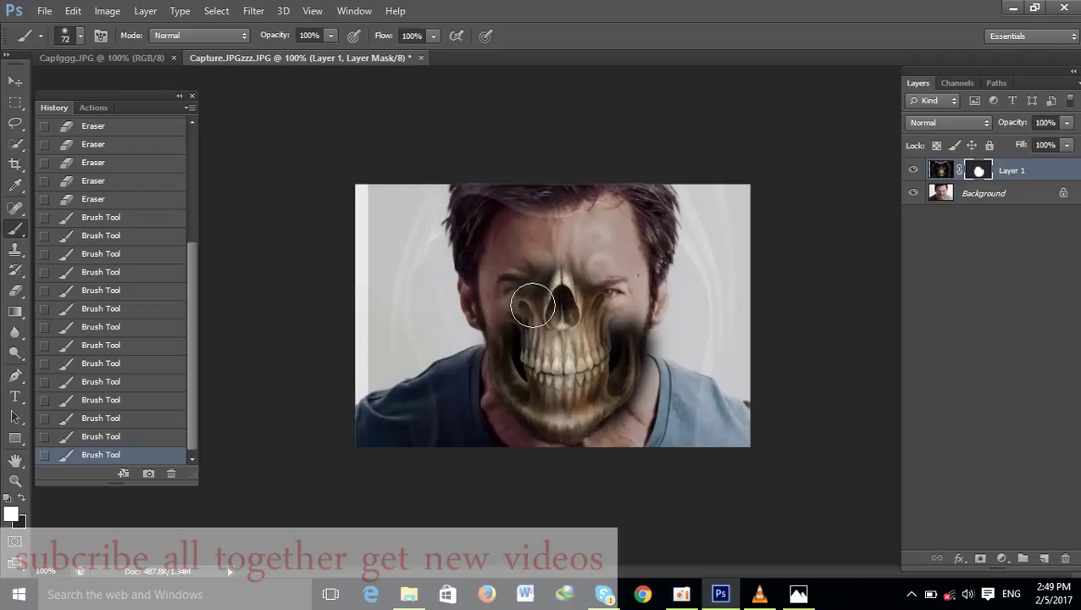
Touch up the mask around the eyes and left cheek with a slightly larger brush
right_click(532, 305, "alt")
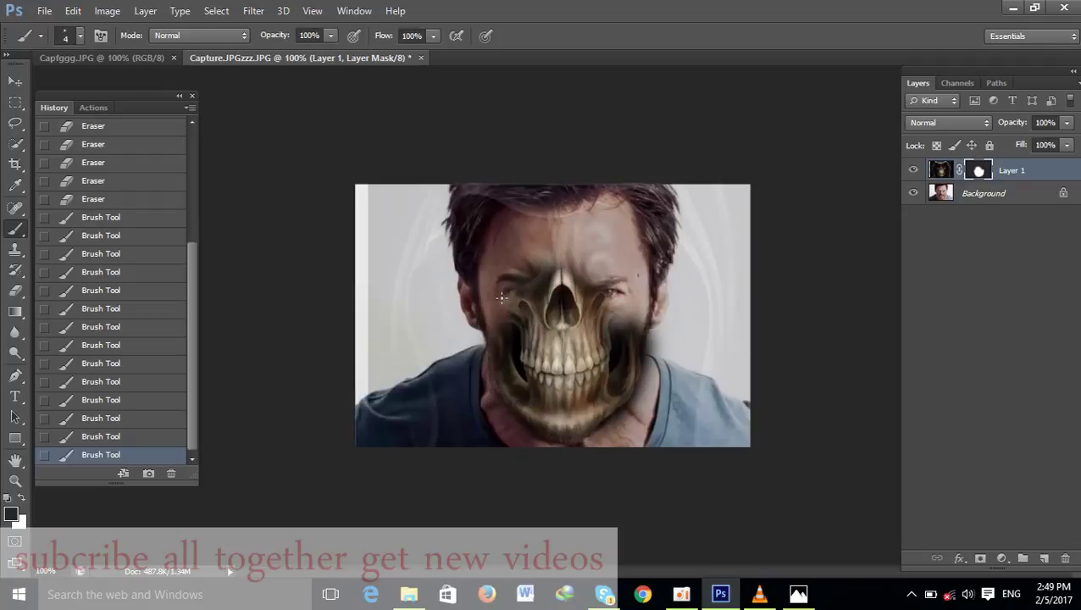
left_click(520, 292)
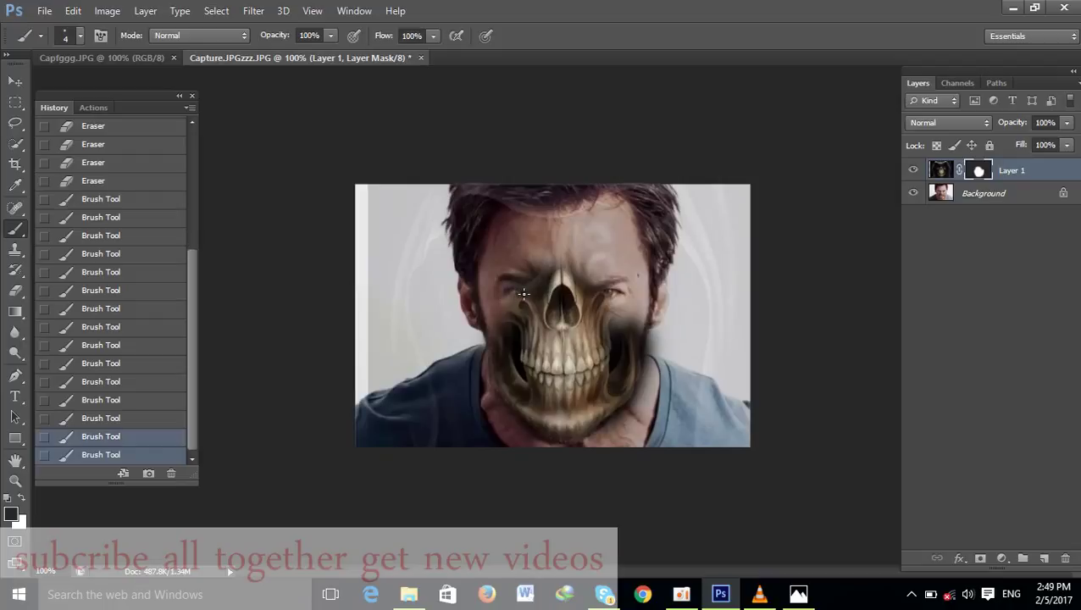
right_click(524, 293, "alt")
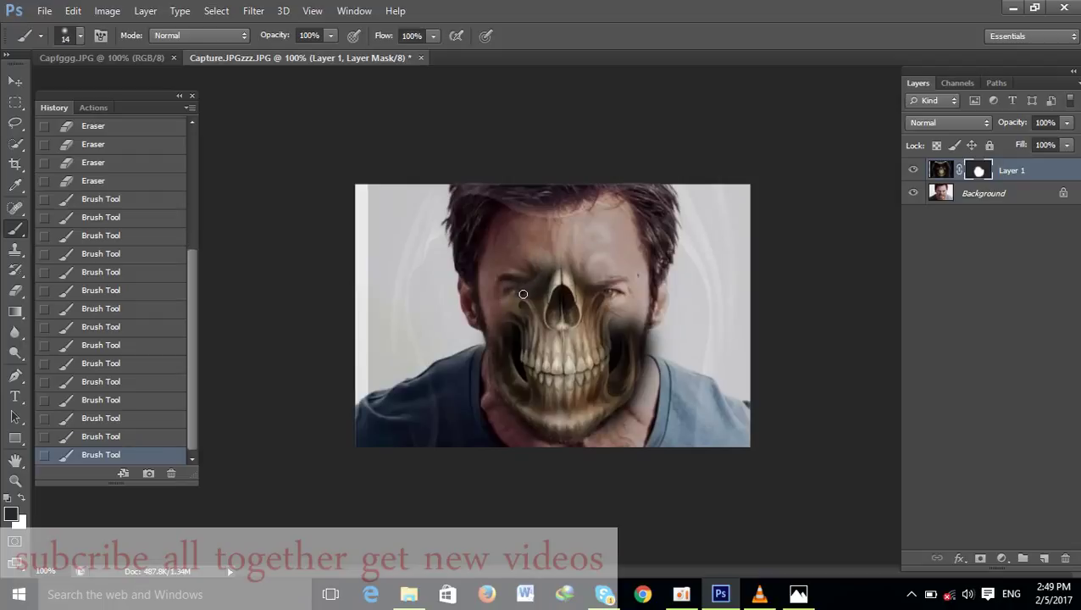
left_click(525, 294)
left_click(602, 294)
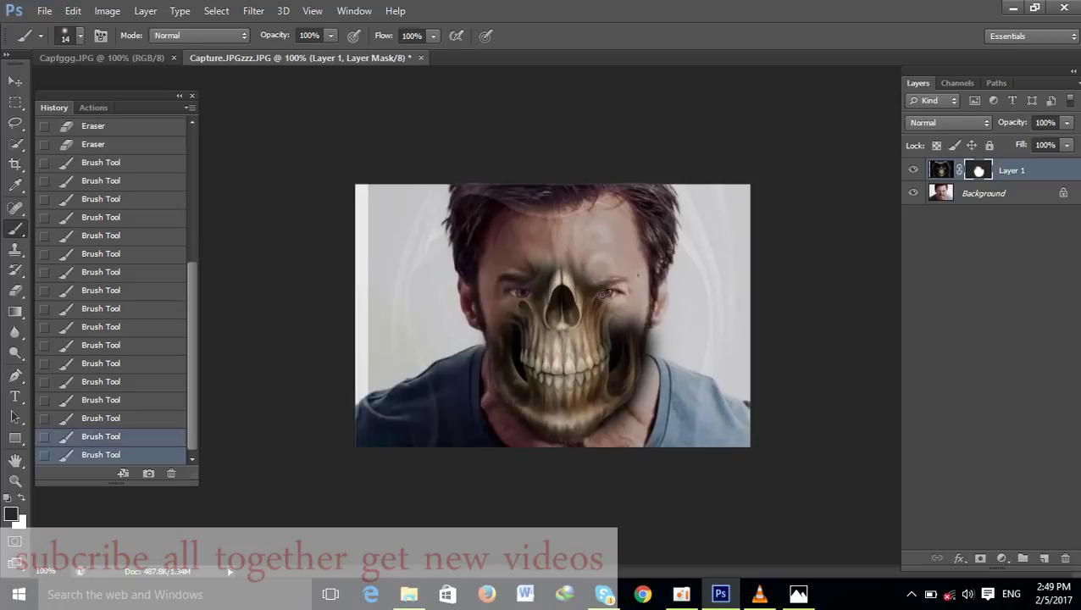
left_click(524, 291)
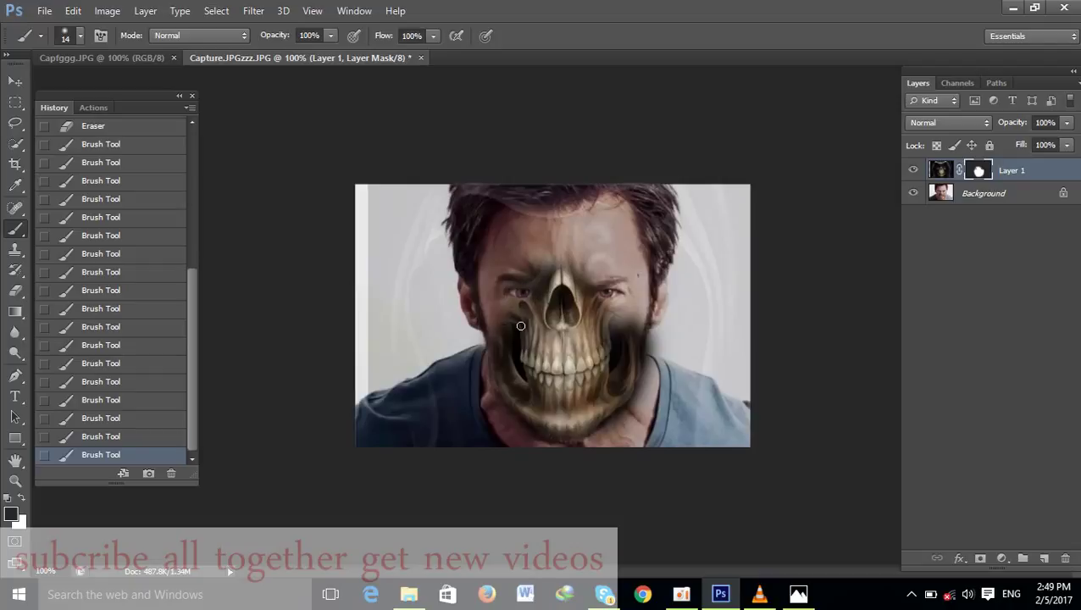
With a 36 px brush, reveal more skull up the right cheek and over the chin
right_click(502, 323, "alt")
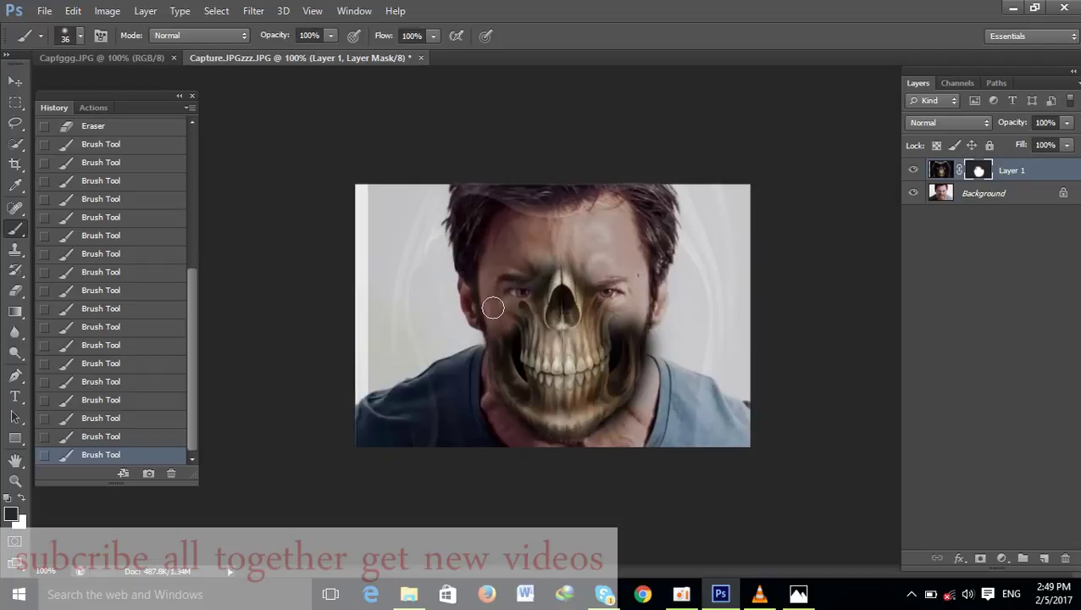
left_click(494, 307)
key("x")
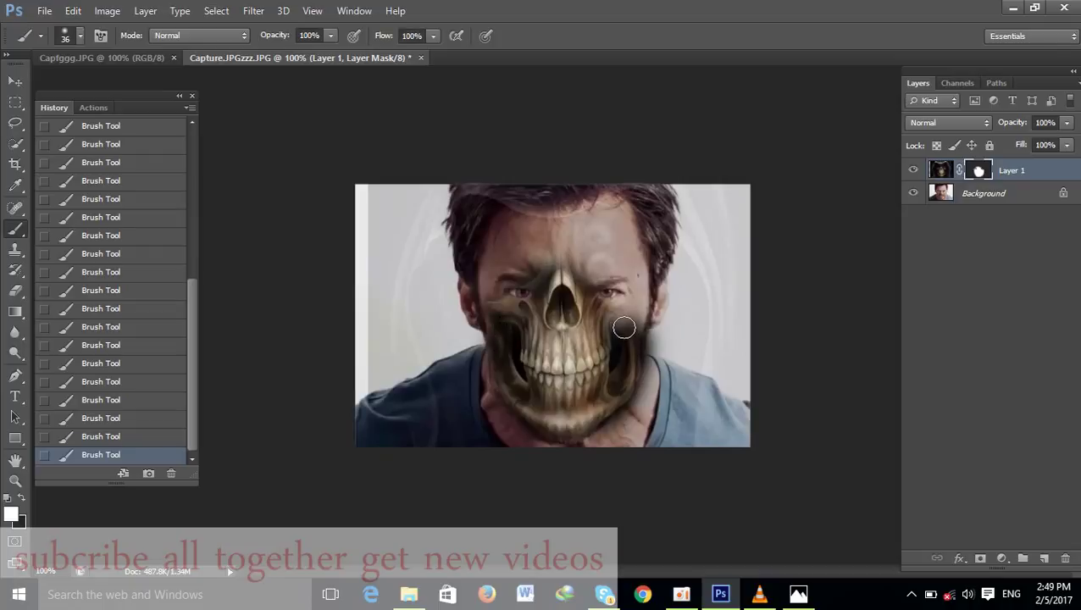
mouse_move(624, 327)
left_mouse_down()
mouse_move(644, 312)
mouse_move(606, 315)
mouse_move(640, 307)
left_mouse_up()
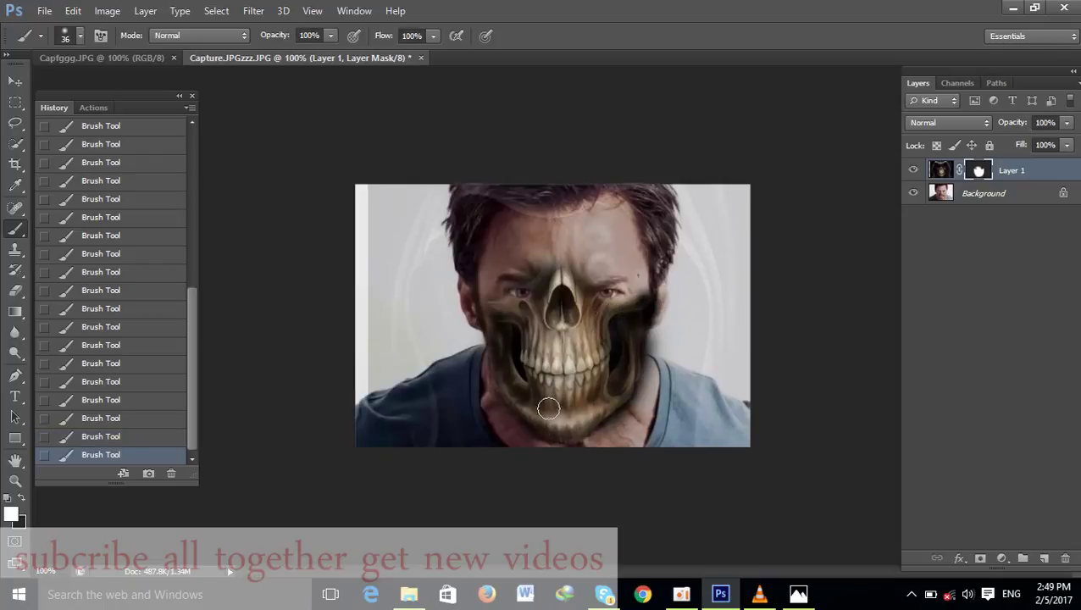
left_click_drag(549, 409, 559, 428)
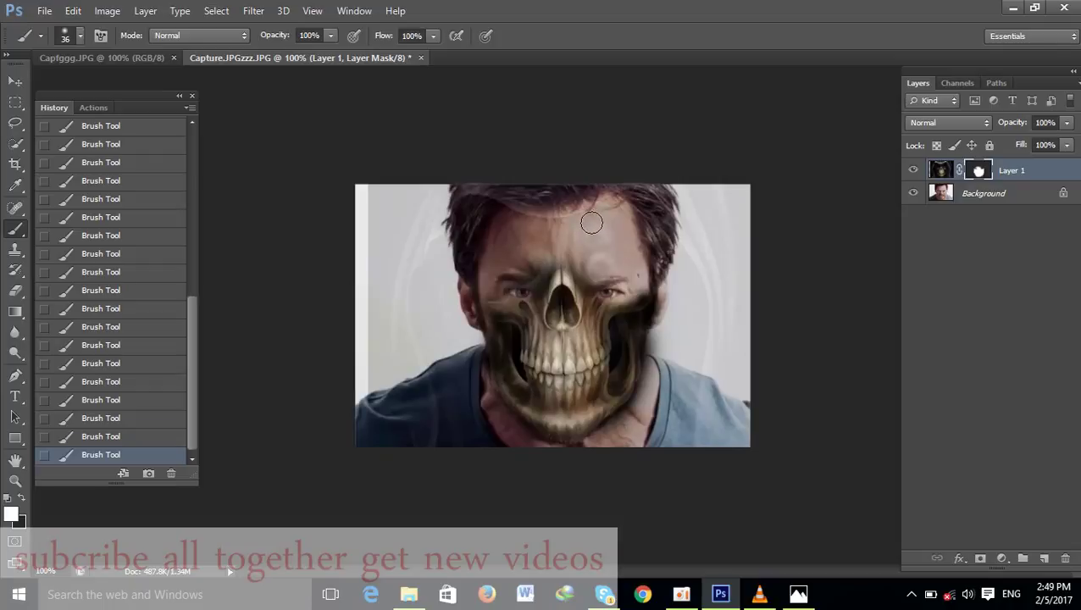
Paint dark skull shading on the mask across the forehead just above the brows
mouse_move(591, 222)
left_mouse_down()
mouse_move(574, 239)
mouse_move(598, 247)
mouse_move(543, 255)
left_mouse_up()
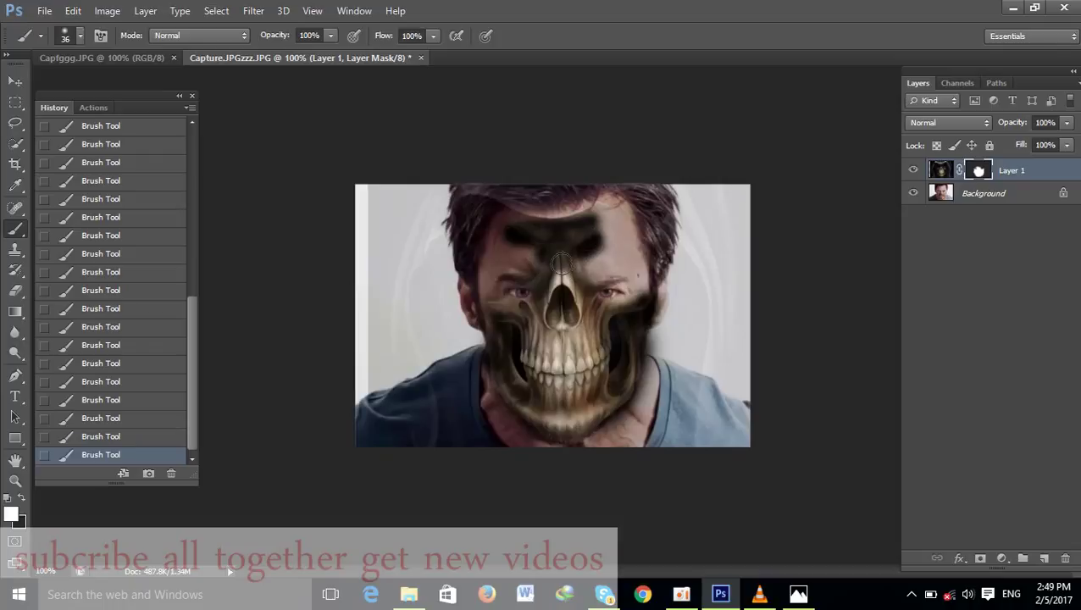
left_click(562, 258)
key("ctrl+z")
mouse_move(557, 229)
left_mouse_down()
mouse_move(558, 264)
mouse_move(598, 245)
left_mouse_up()
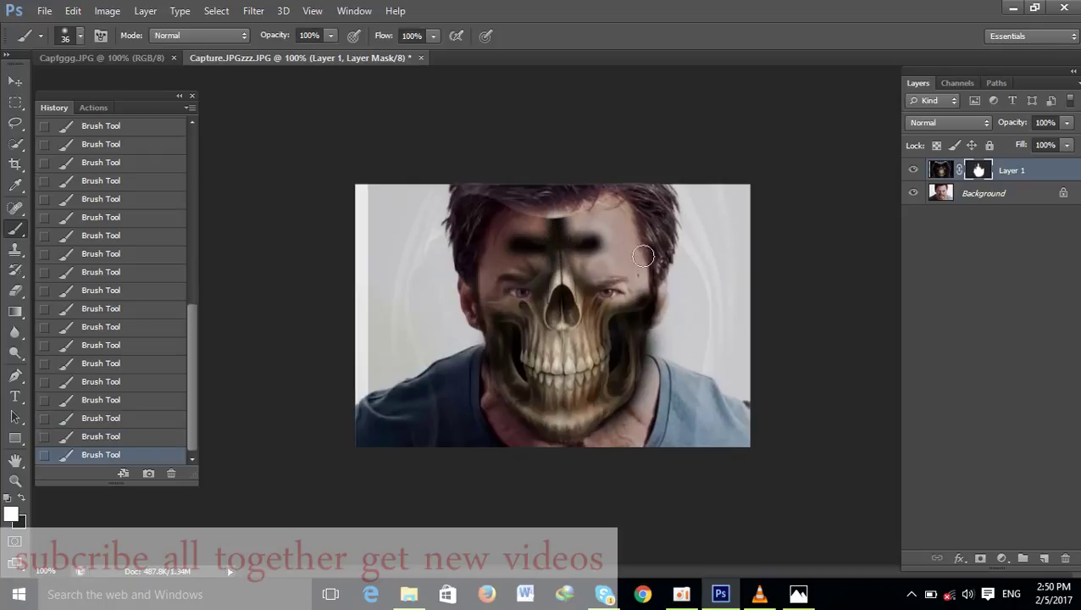
left_click_drag(595, 246, 608, 245)
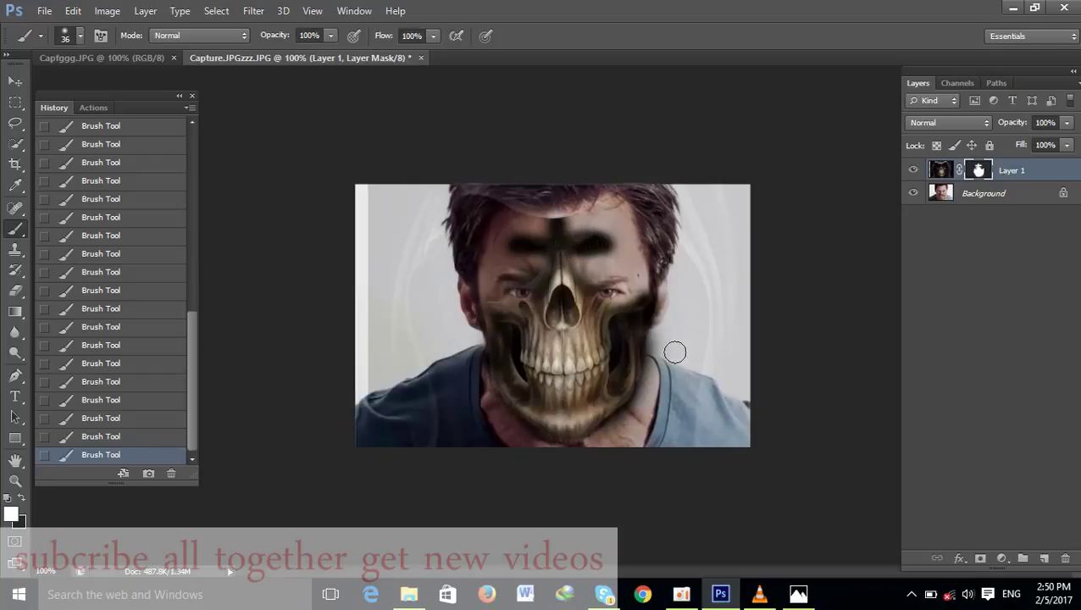
Add empty Layer 2 above the skull layer, checking its Blending Options without changes
left_click(1043, 557)
key("x")
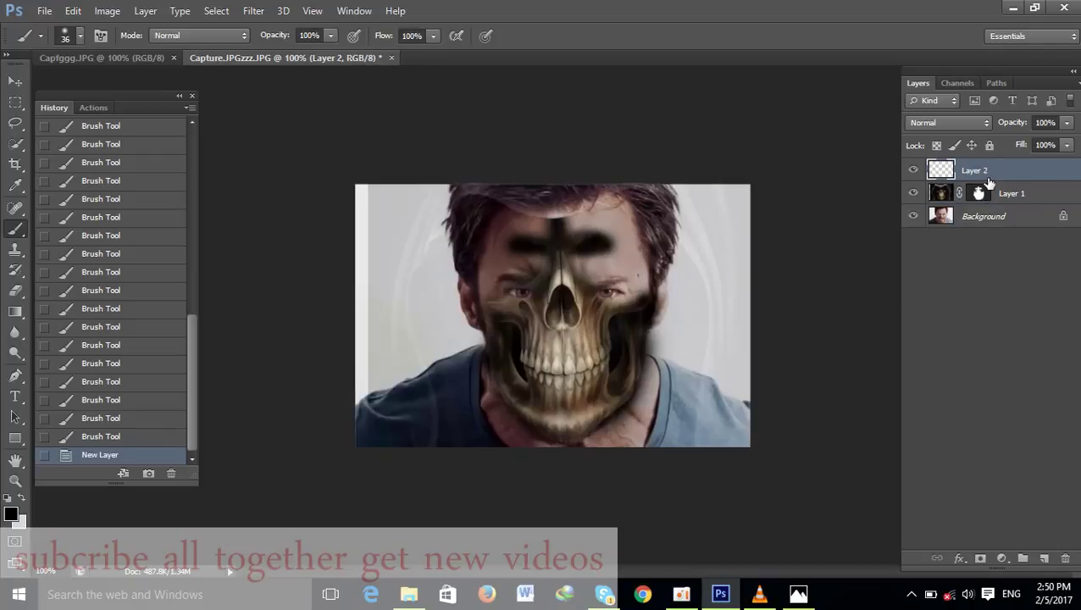
right_click(987, 175)
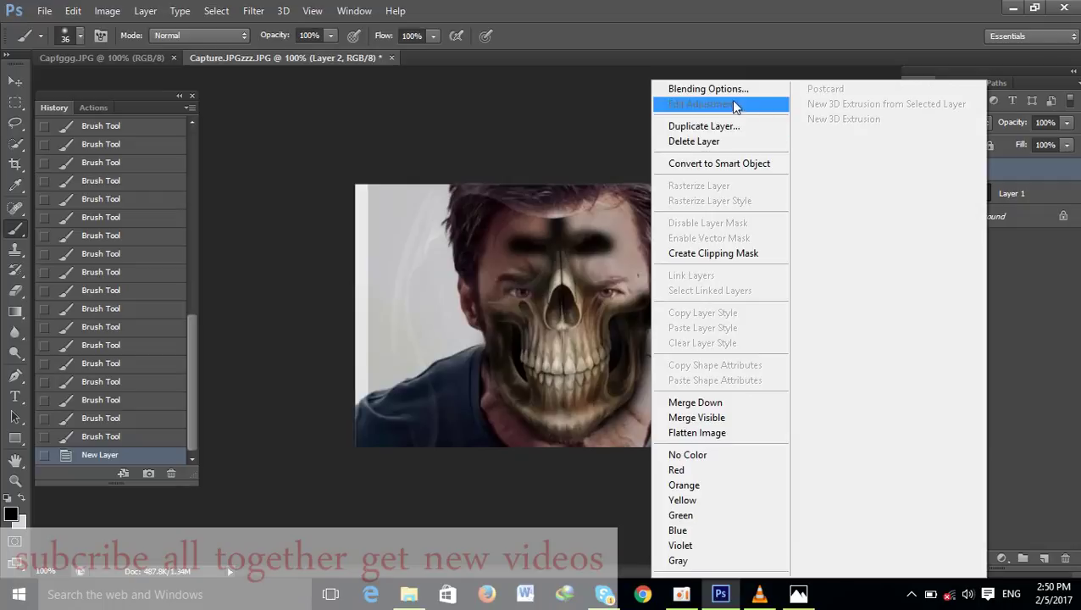
left_click(722, 96)
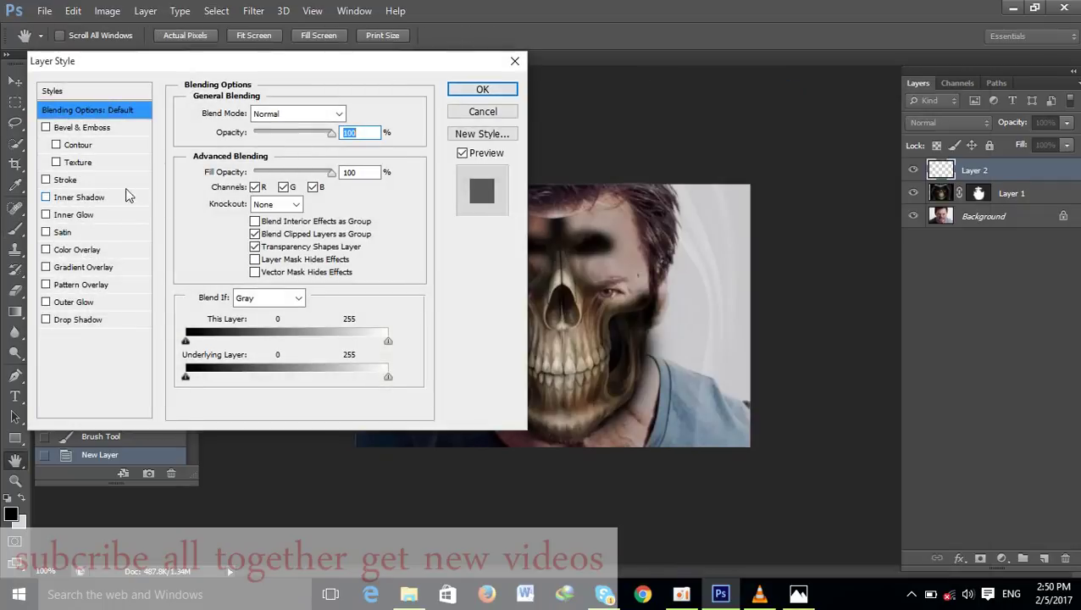
left_click(515, 61)
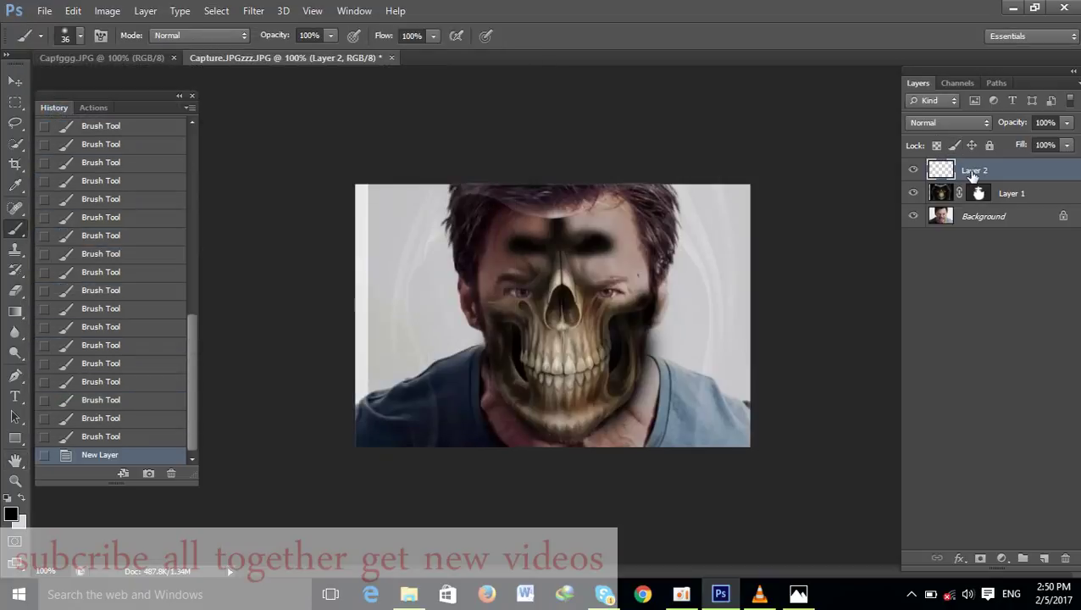
right_click(972, 175)
Add a Levels 1 adjustment layer with black input 8 and white input 189
left_click(988, 170)
left_click(1000, 558)
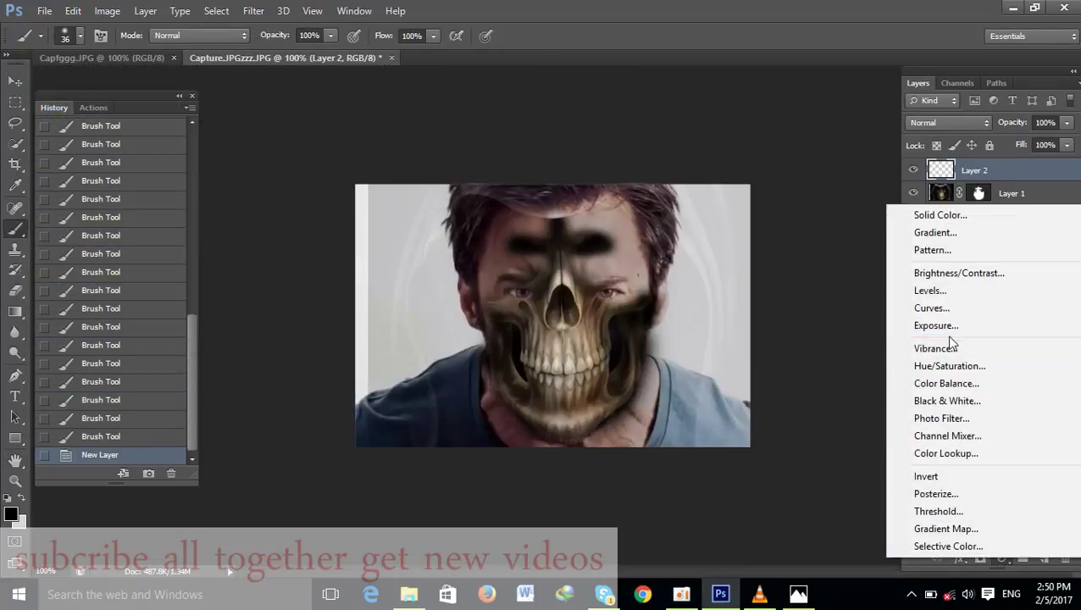
left_click(929, 291)
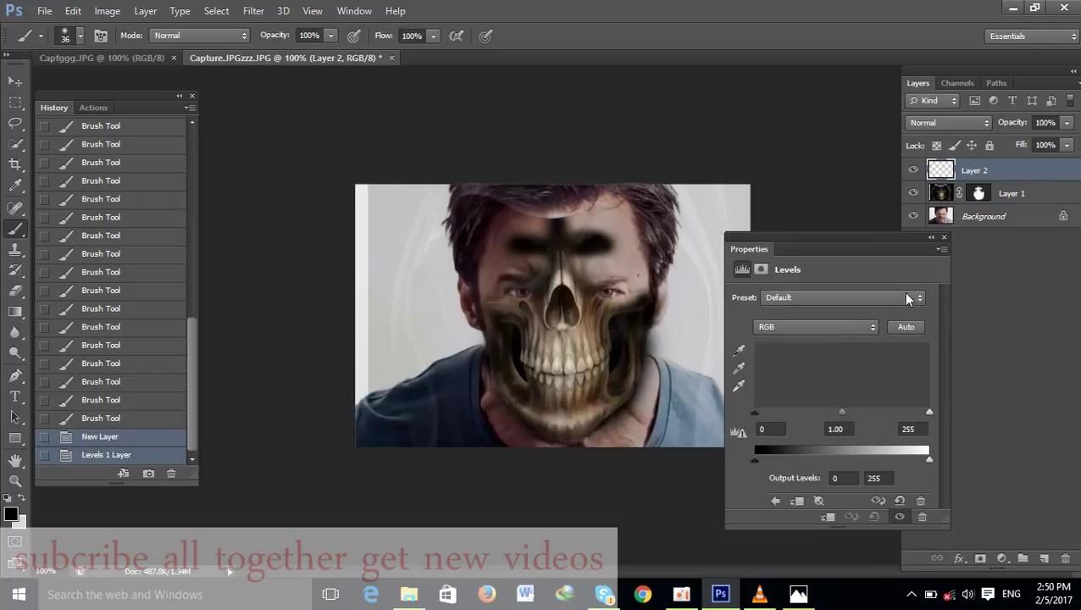
left_click_drag(757, 413, 760, 408)
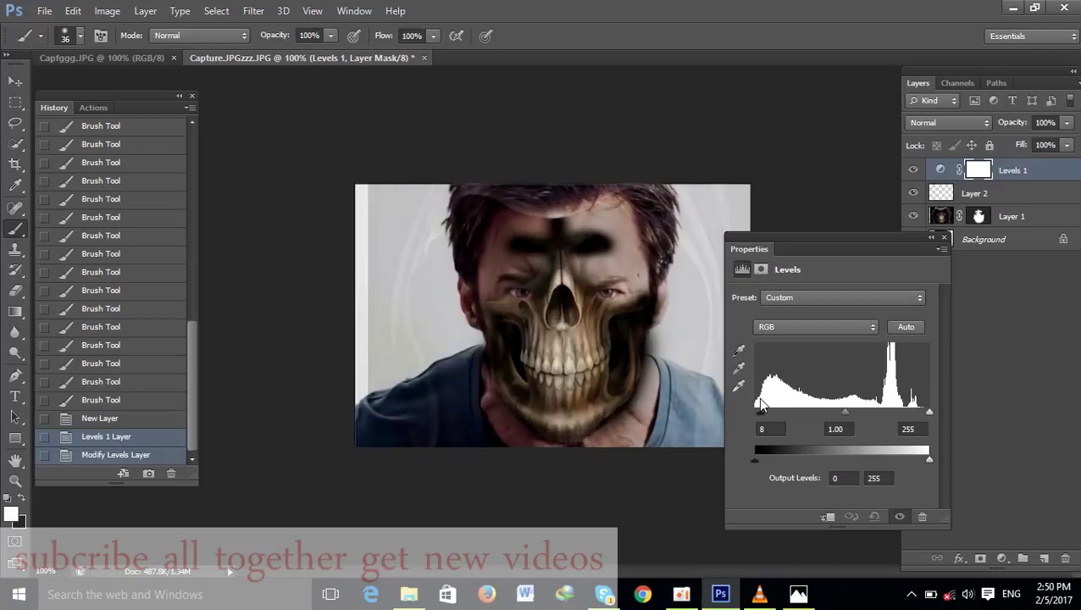
left_click_drag(929, 412, 890, 412)
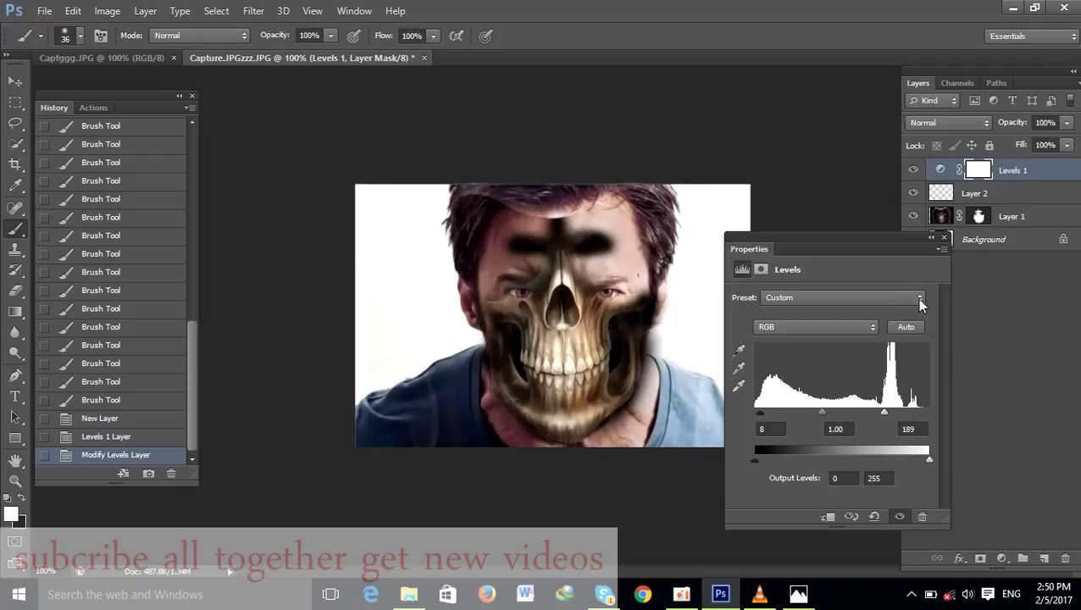
left_click(946, 239)
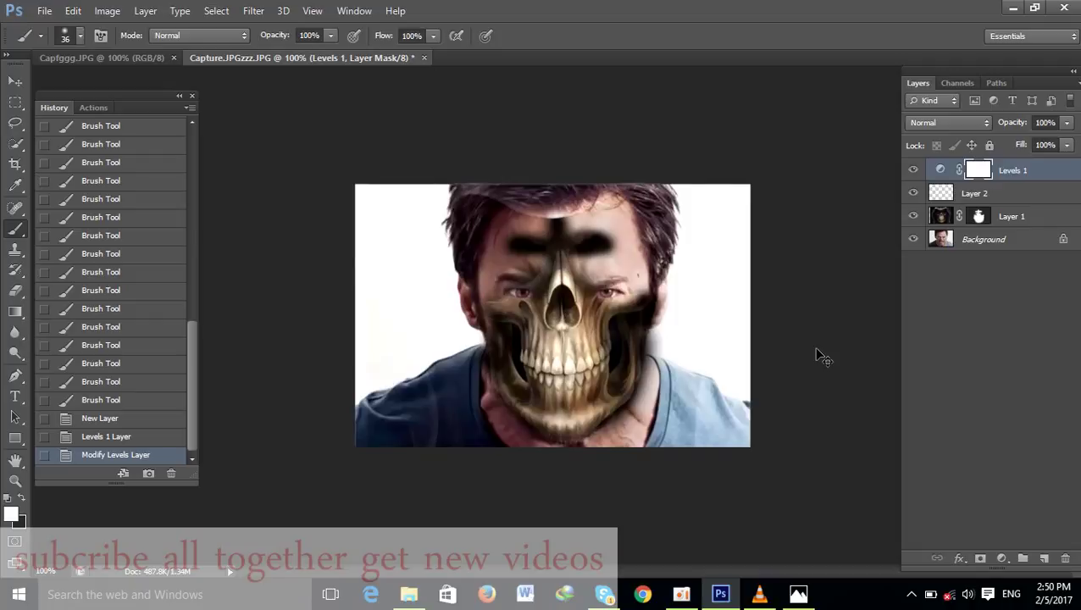
key("ctrl+shift+s")
Save the image to the Desktop as JPEG 'cccc' at maximum quality, then minimize Photoshop
left_click(233, 193)
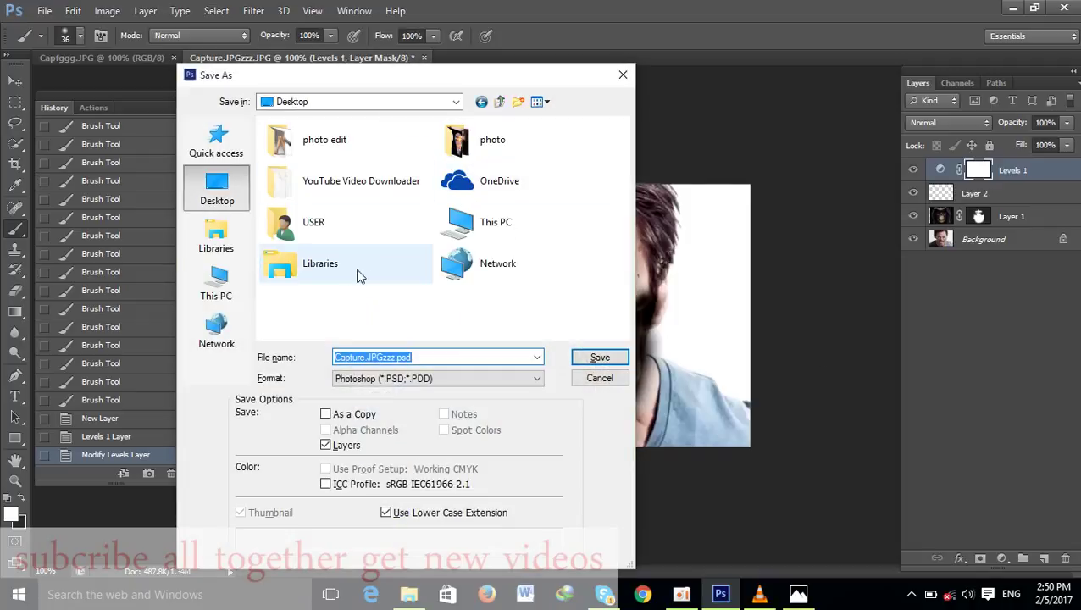
left_click(462, 378)
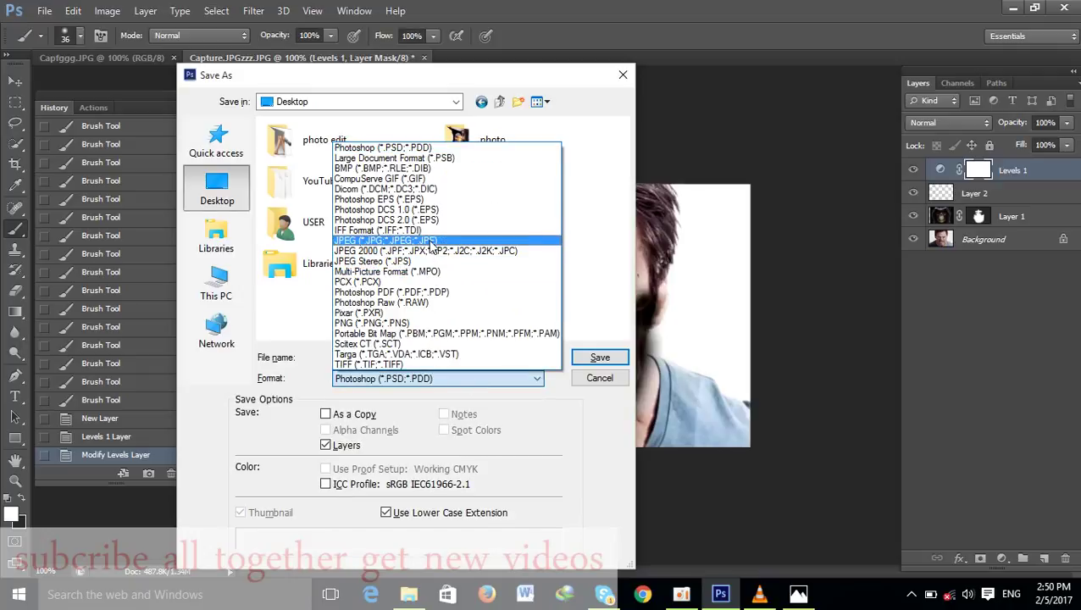
left_click(432, 242)
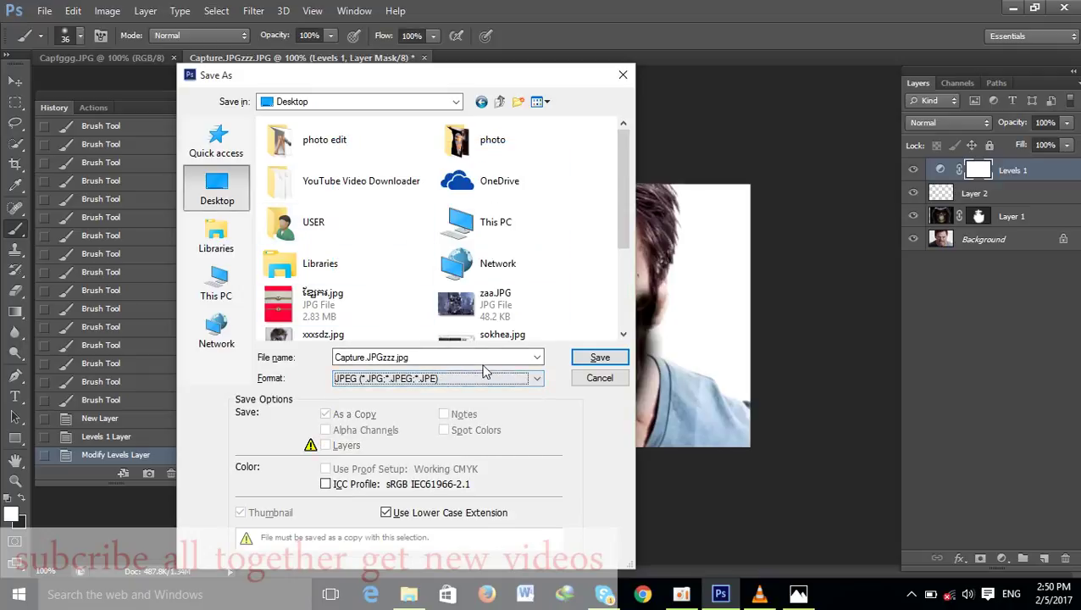
double_click(427, 357)
type("cccc")
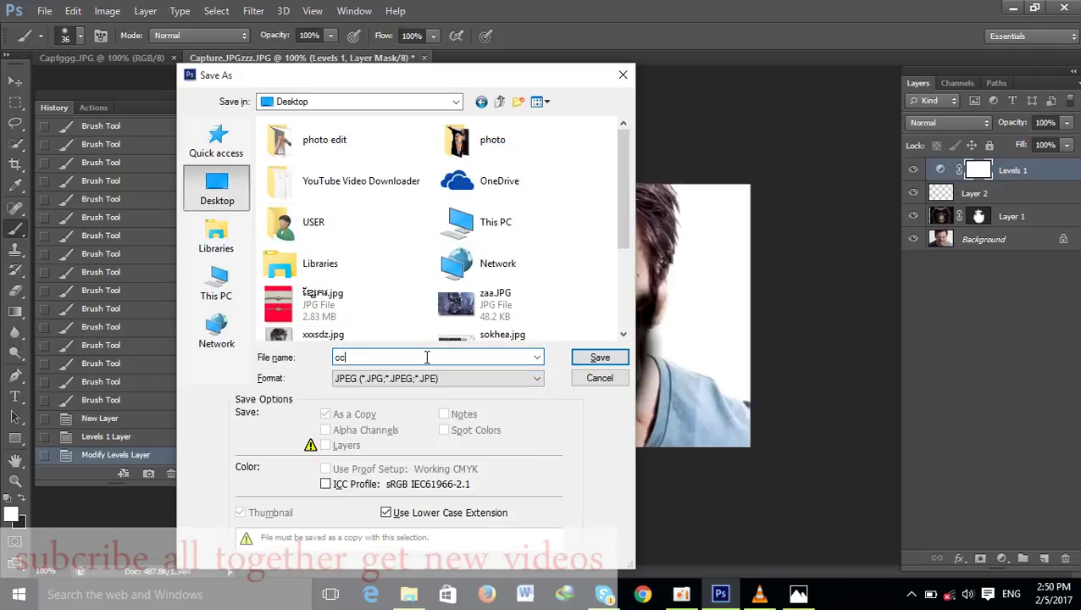
left_click(595, 356)
left_click(627, 145)
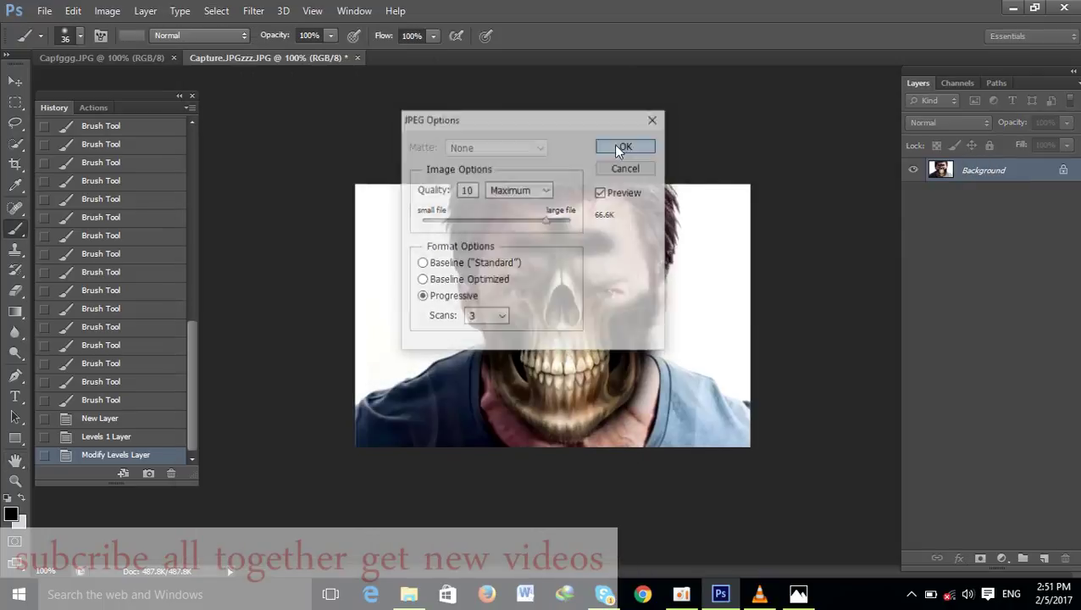
left_click(1014, 7)
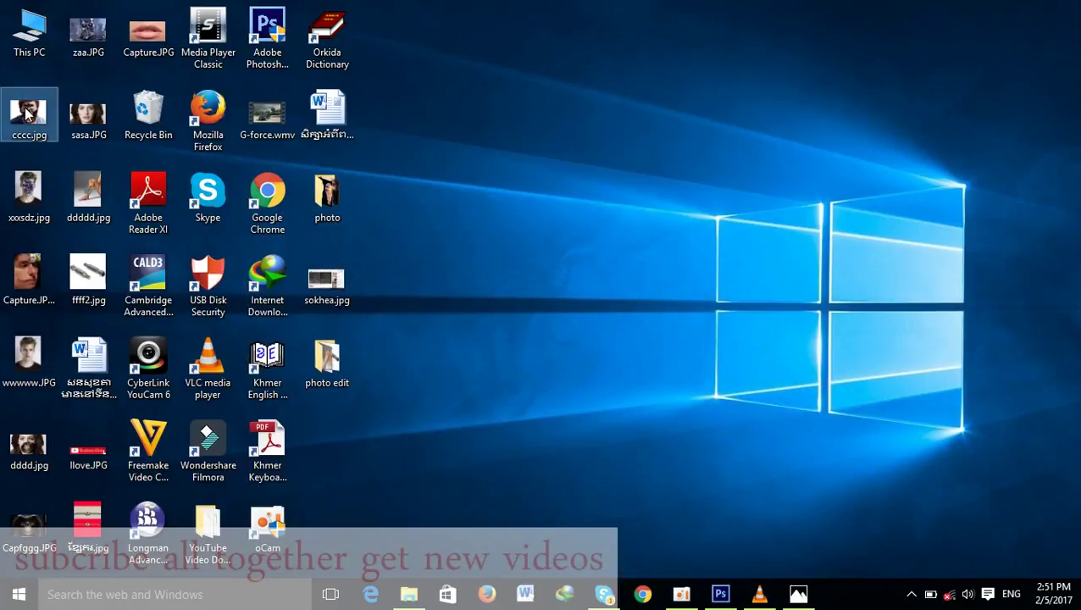
double_click(27, 115)
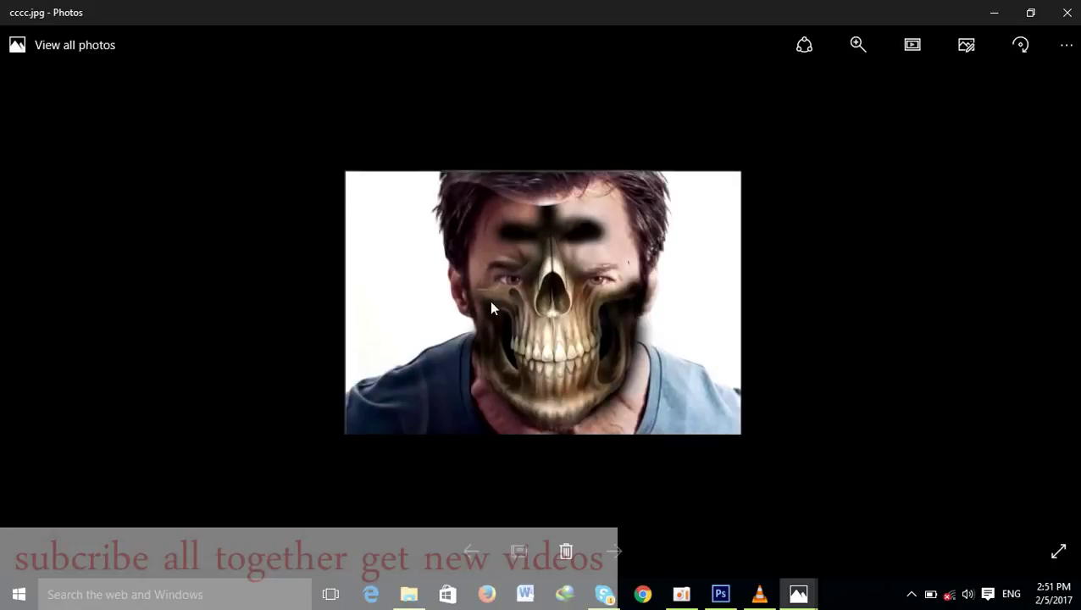
left_click(857, 44)
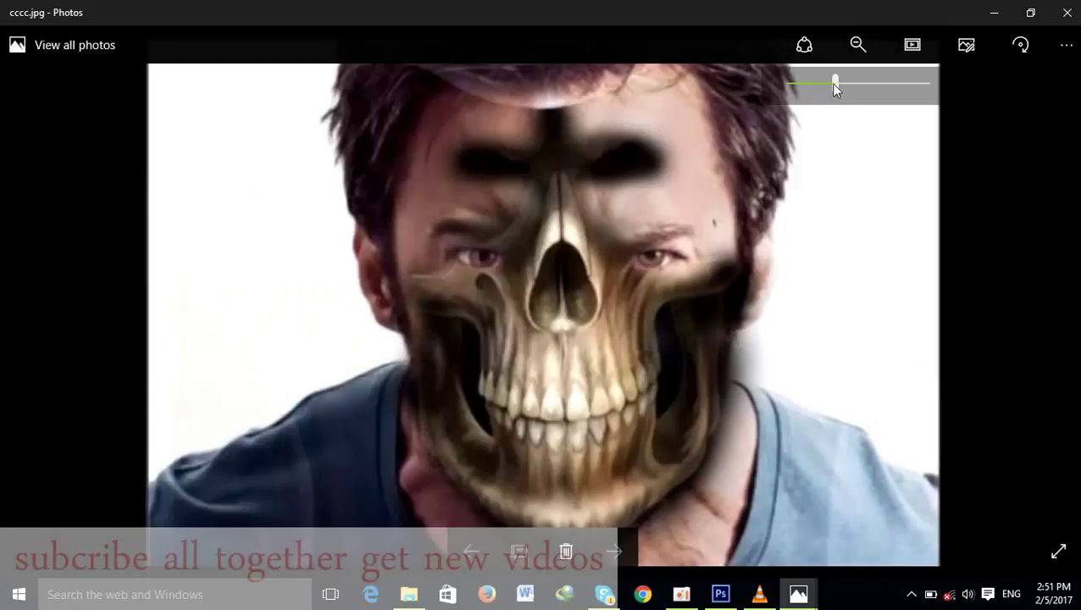
mouse_move(830, 83)
left_mouse_down()
mouse_move(852, 85)
mouse_move(770, 85)
mouse_move(928, 83)
left_mouse_up()
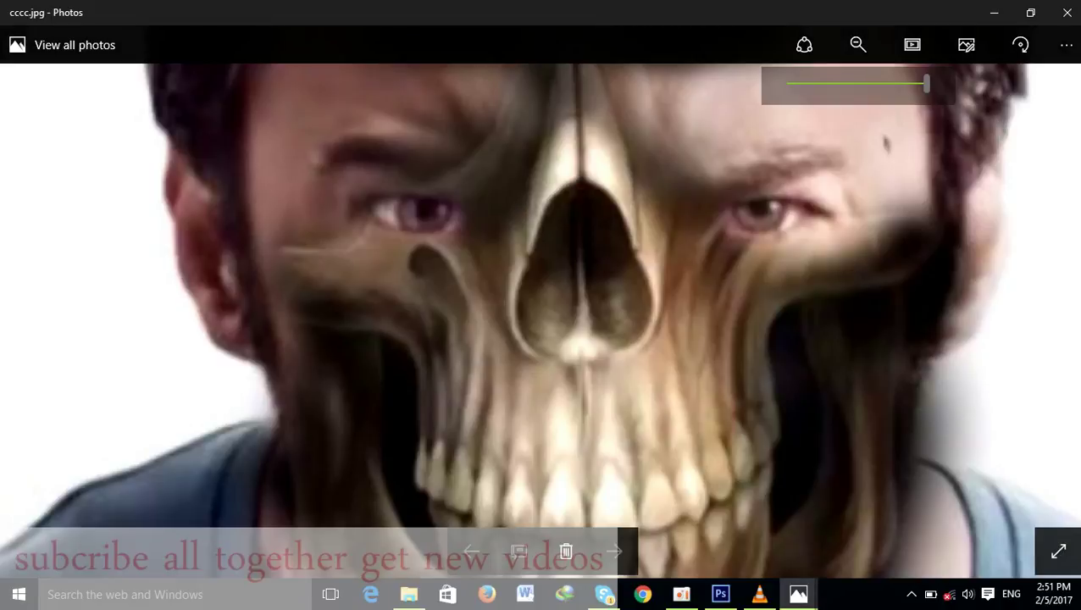
double_click(923, 185)
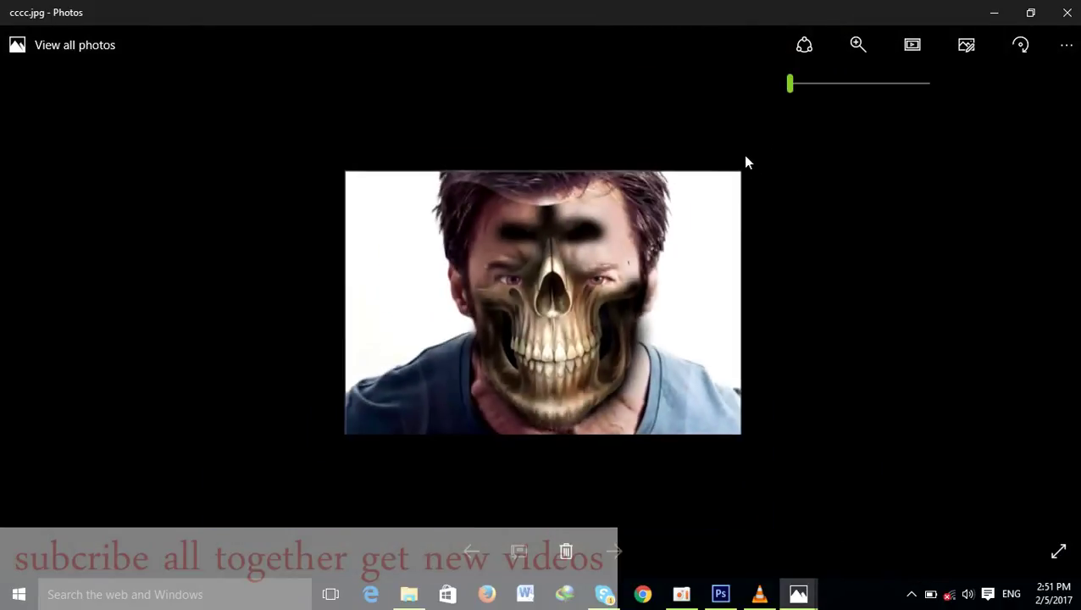
left_click(1069, 15)
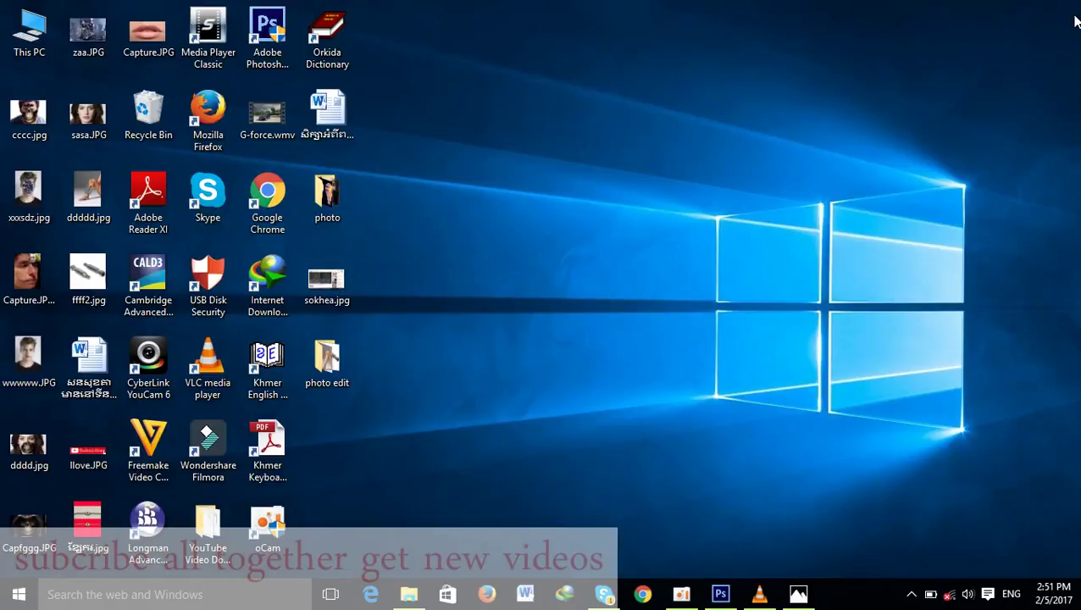